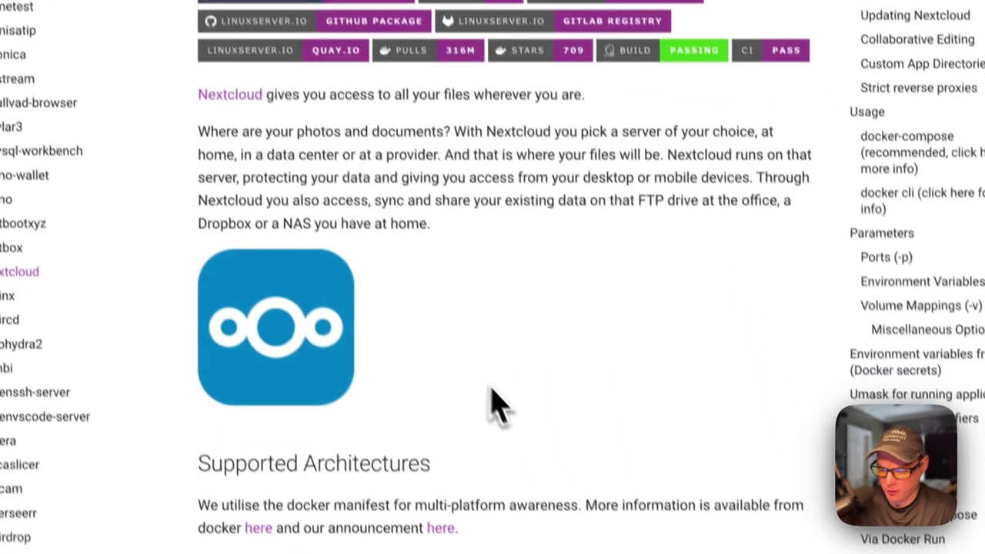
- Scroll the LinuxServer.io Nextcloud docs down to the docker-compose example, then back up
scroll(479, 334, down, 5)
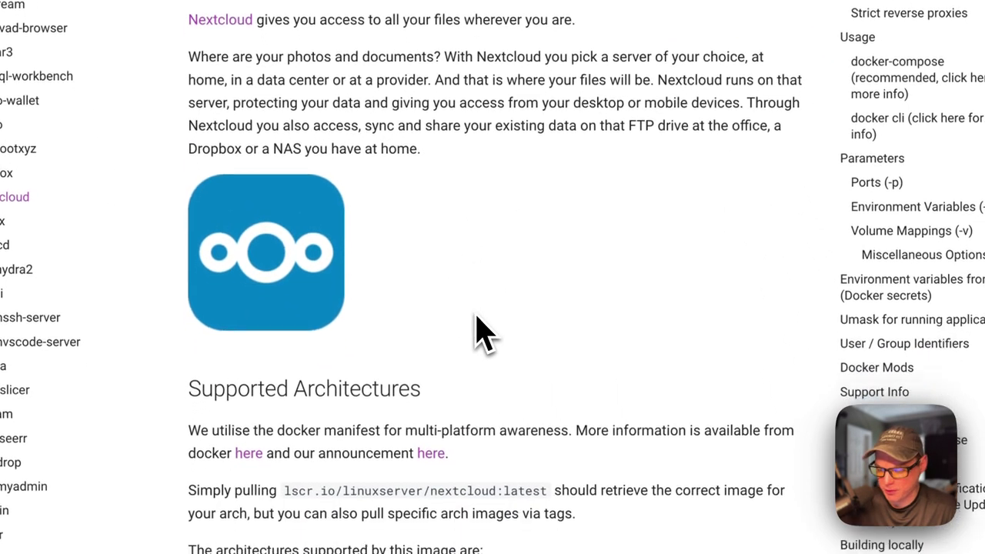
scroll(491, 286, down, 10)
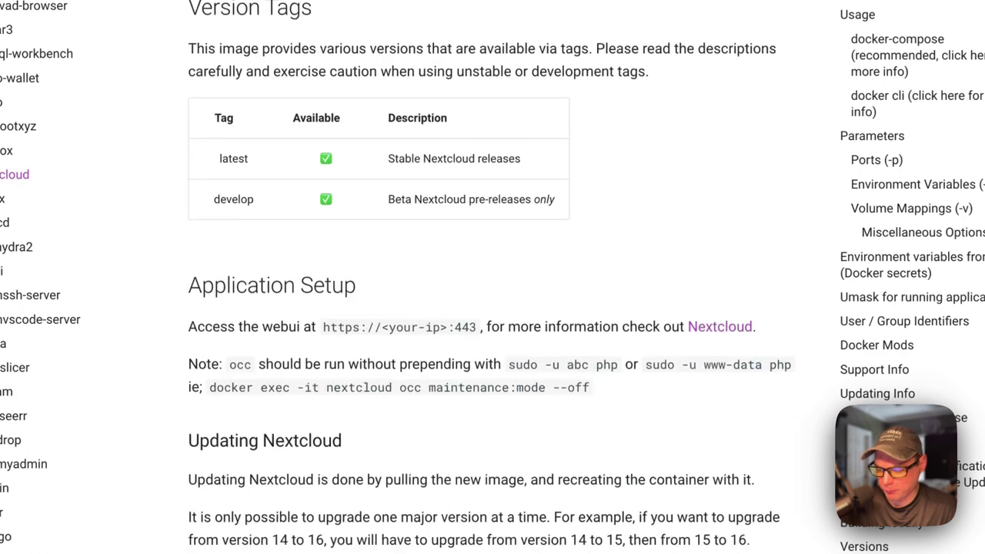
scroll(477, 331, down, 7)
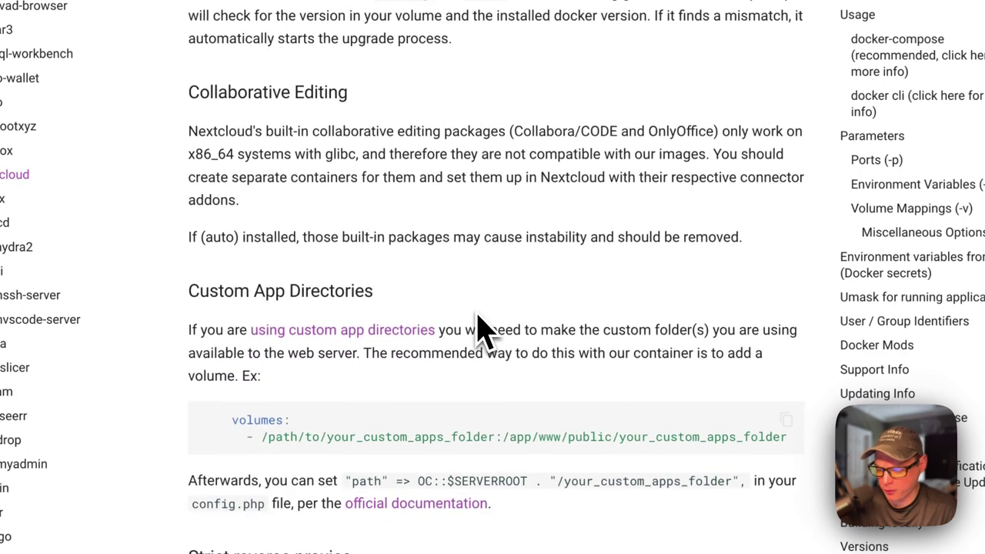
scroll(477, 331, down, 4)
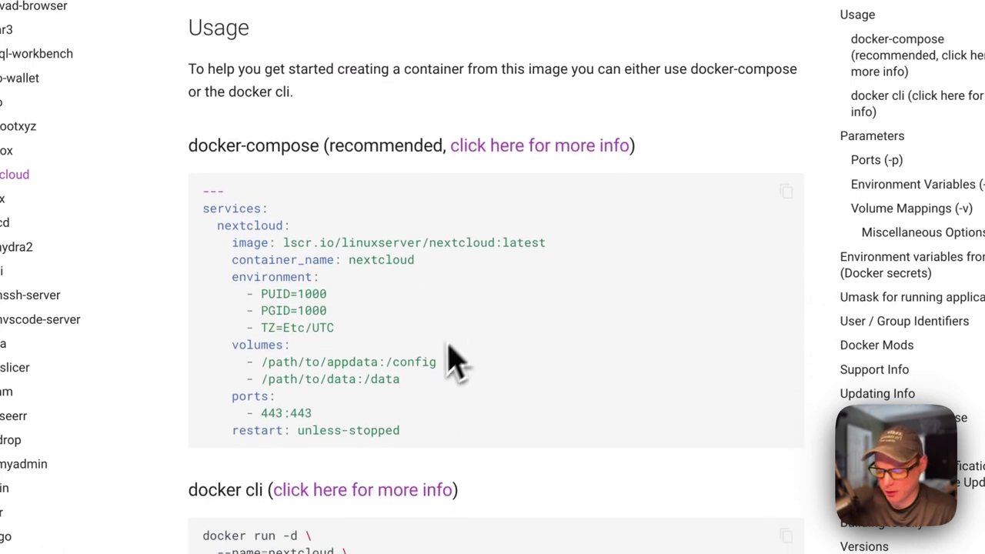
scroll(452, 359, up, 20)
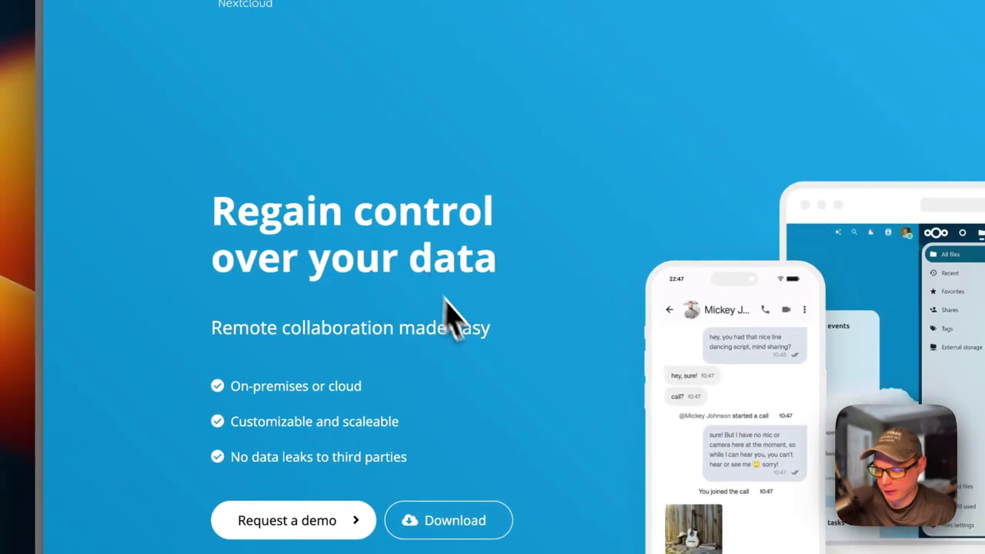
- Scroll through the Nextcloud homepage and return to the top
scroll(561, 408, down, 1)
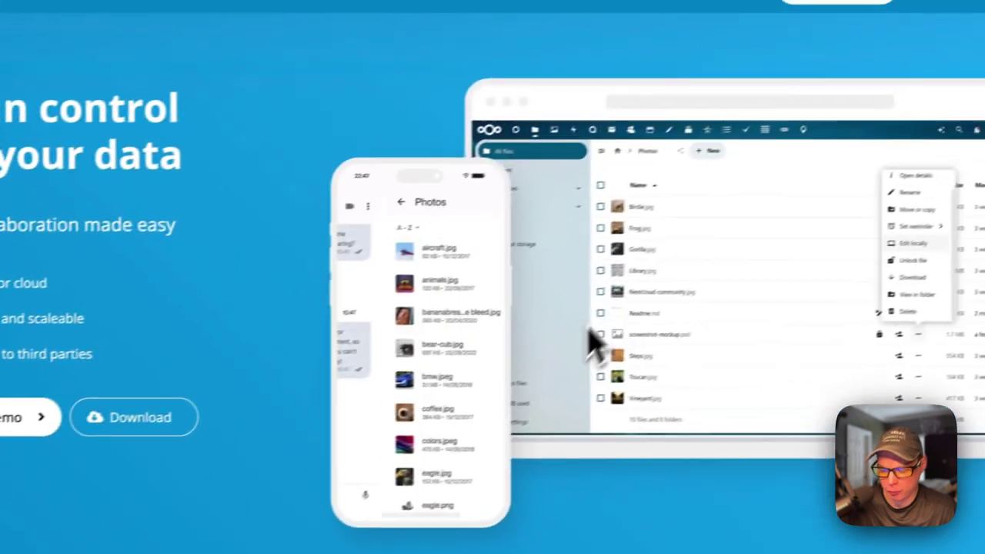
scroll(538, 407, down, 10)
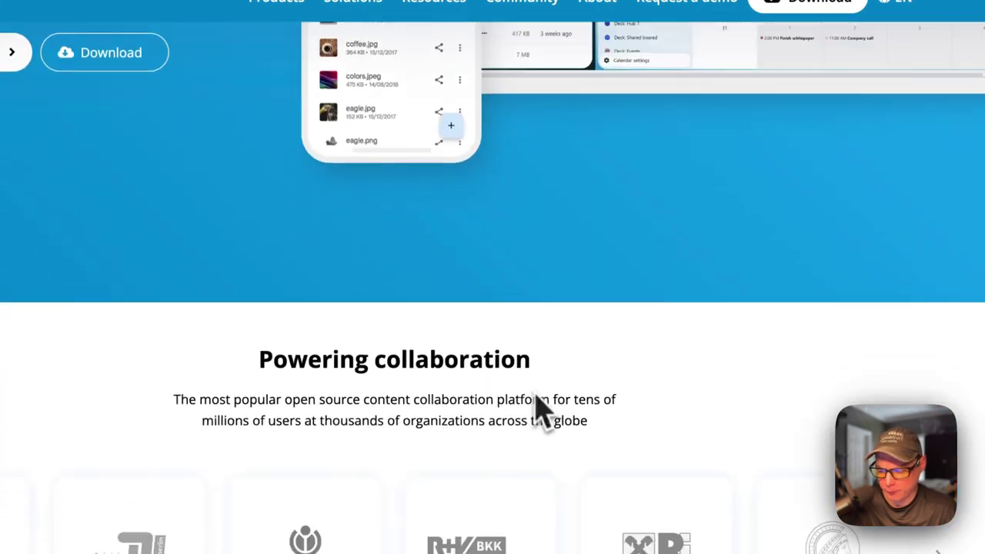
scroll(492, 308, down, 5)
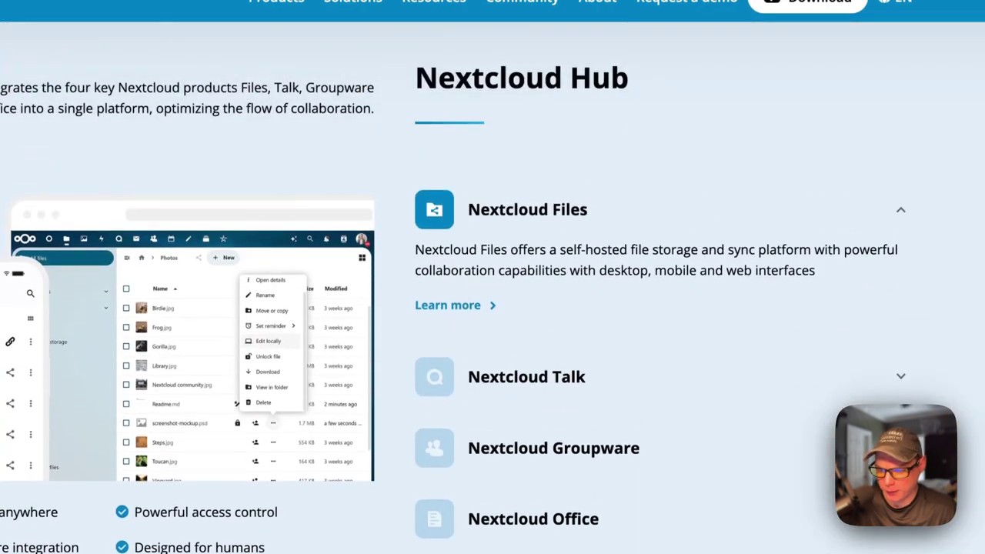
scroll(493, 307, down, 10)
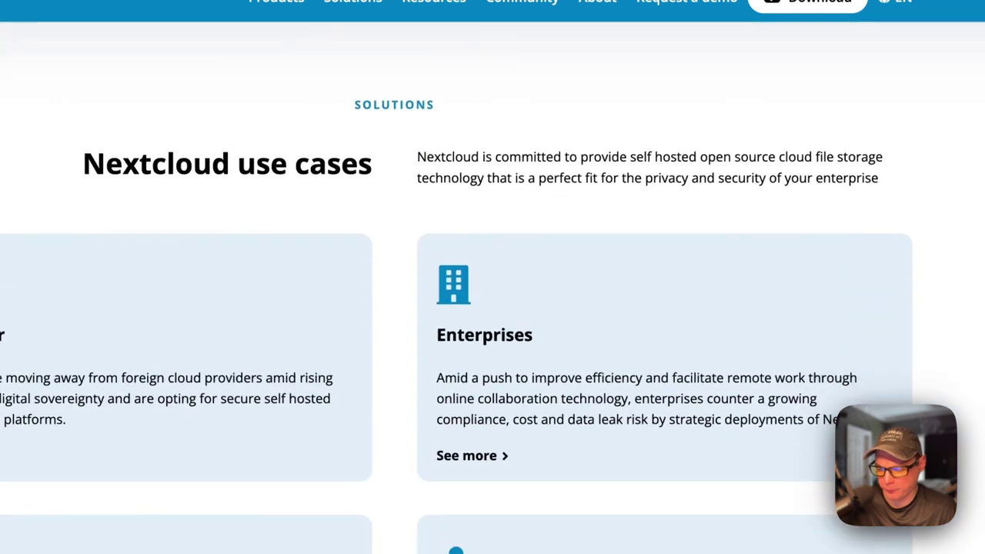
scroll(493, 308, down, 11)
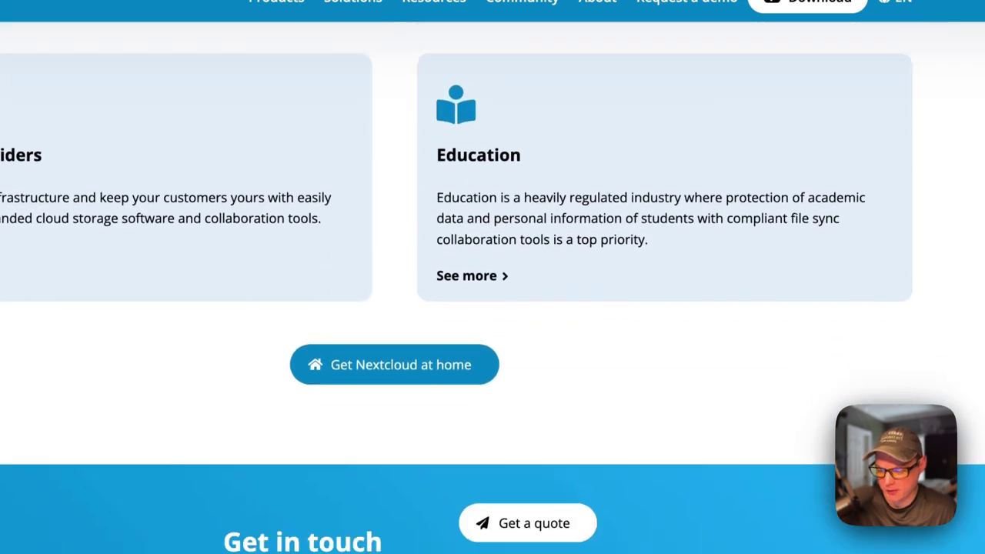
scroll(492, 308, up, 18)
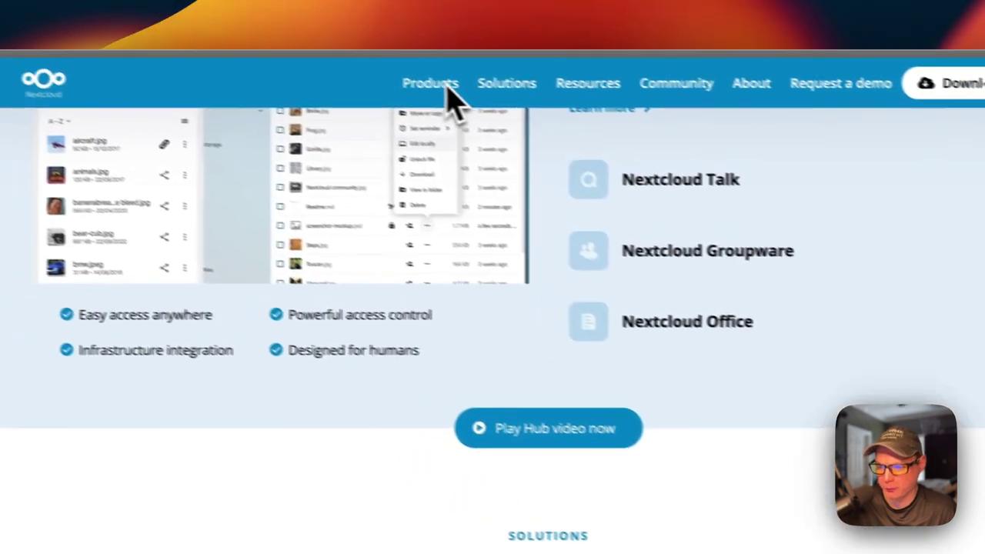
- Open the Nextcloud Files product page from the Products menu and scroll through it
mouse_move(281, 10)
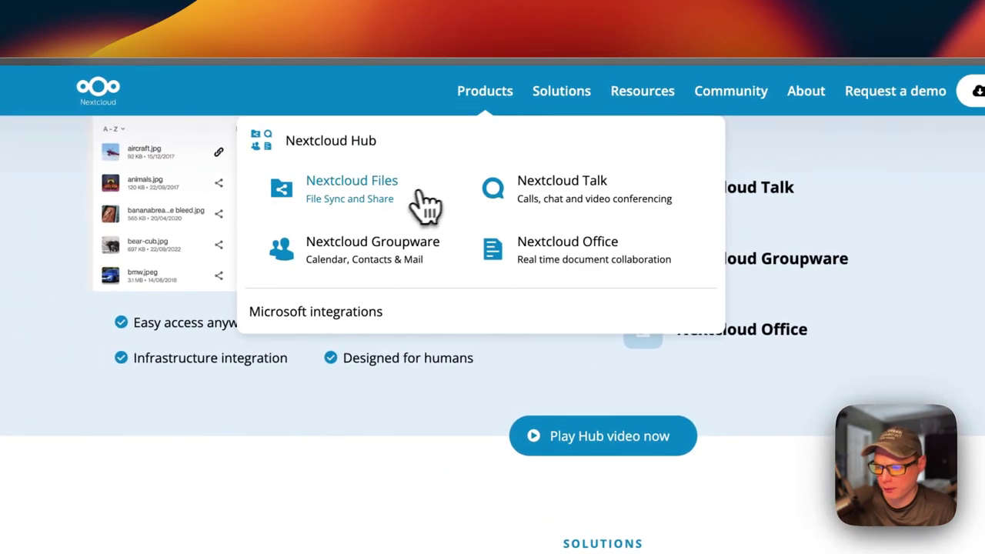
click(389, 192)
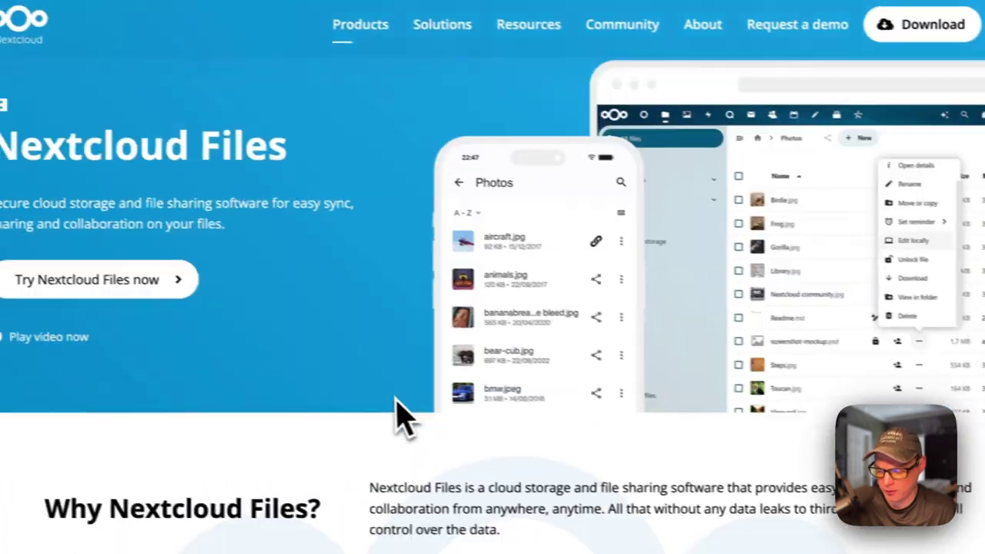
scroll(251, 443, down, 5)
scroll(422, 420, down, 6)
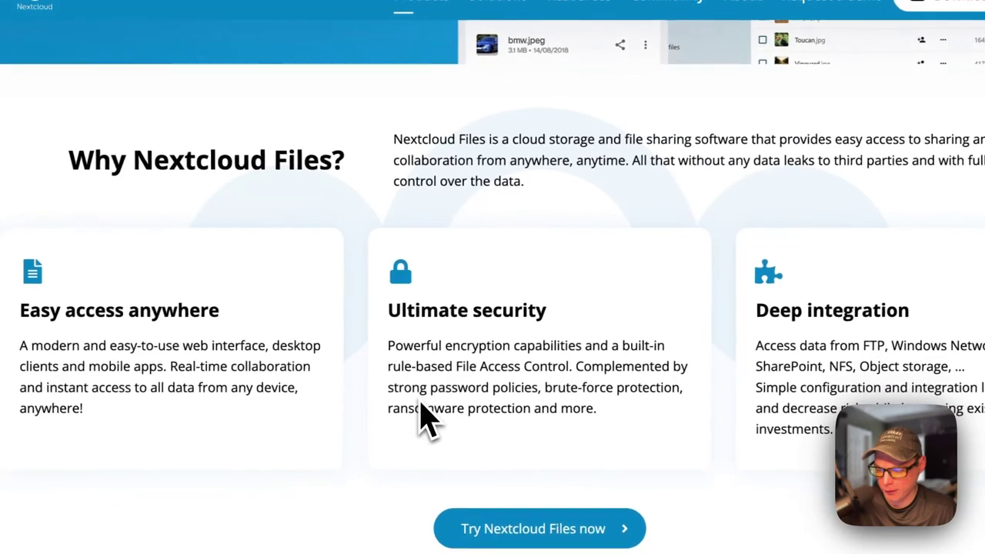
scroll(425, 418, down, 7)
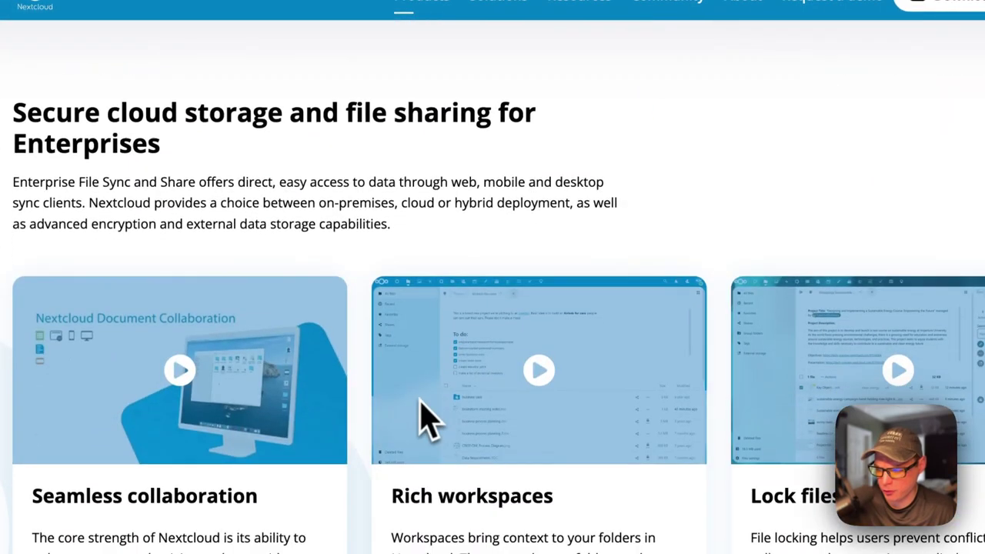
scroll(408, 420, down, 6)
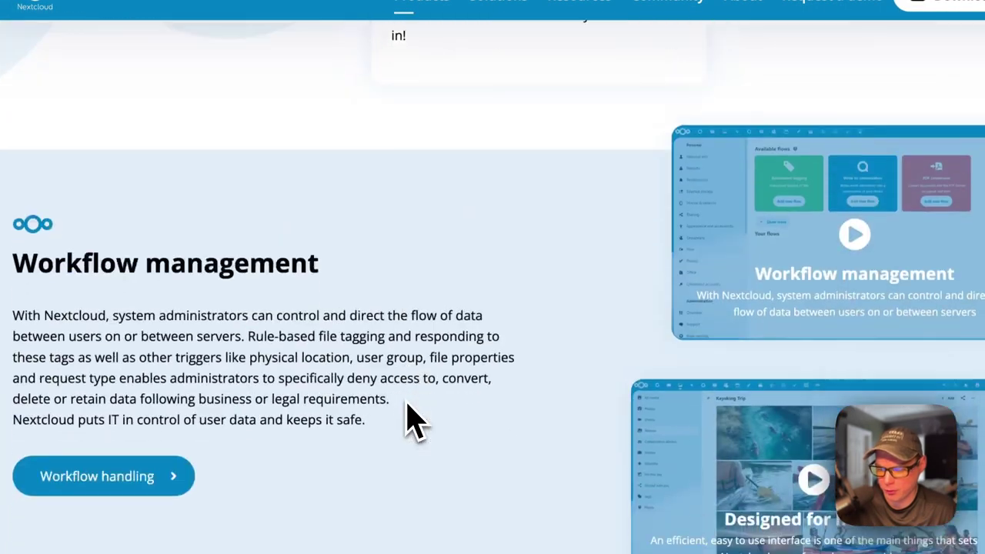
scroll(493, 308, down, 4)
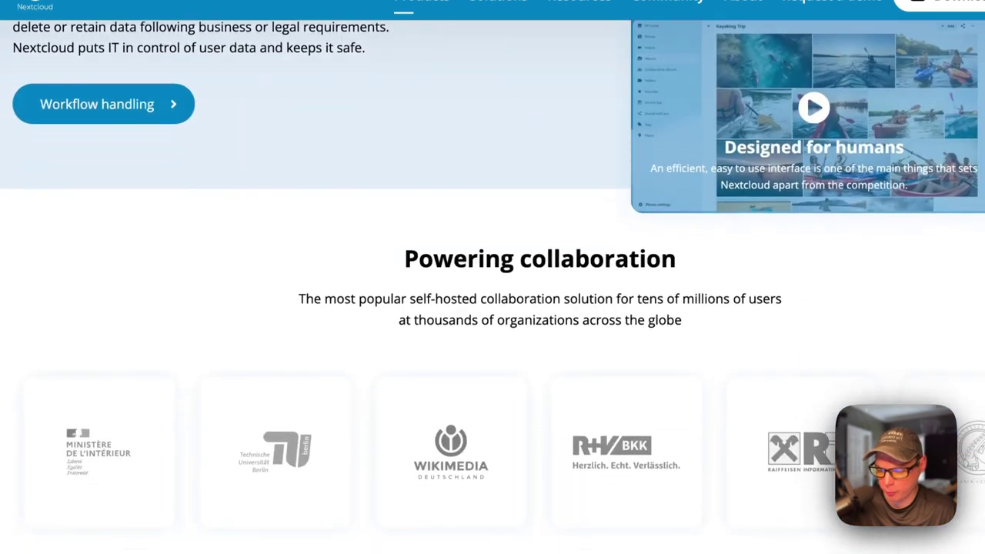
scroll(493, 307, up, 20)
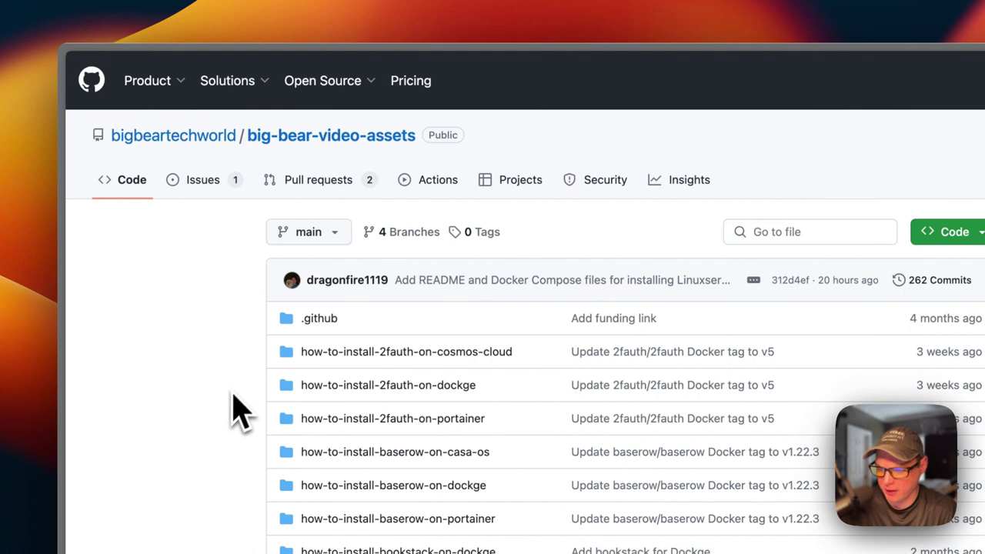
- Search the repository files for 'nextcloud' and open the how-to-install-linuxserver-nextcloud-and-mysql-on-dockge folder
click(775, 237)
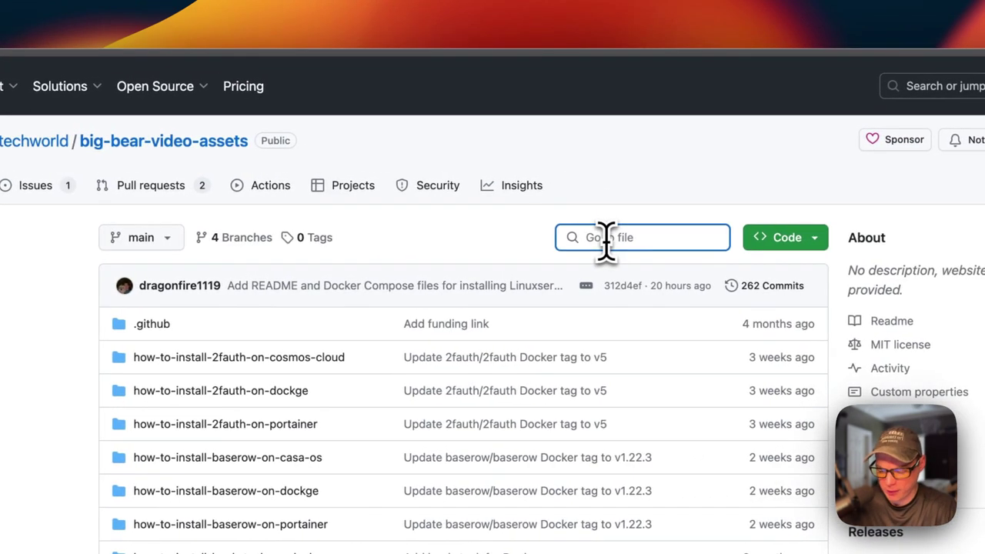
text(nex)
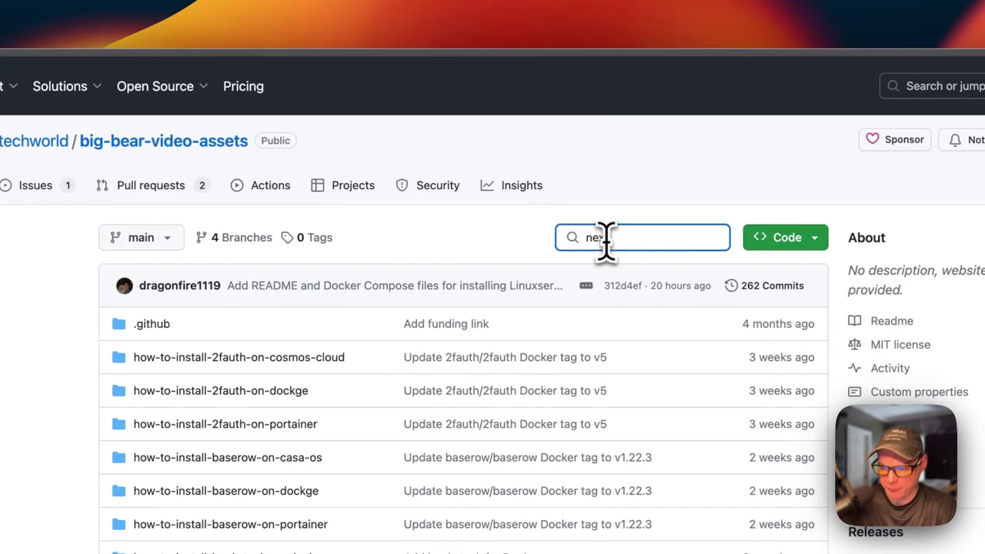
text(tcloud dockge)
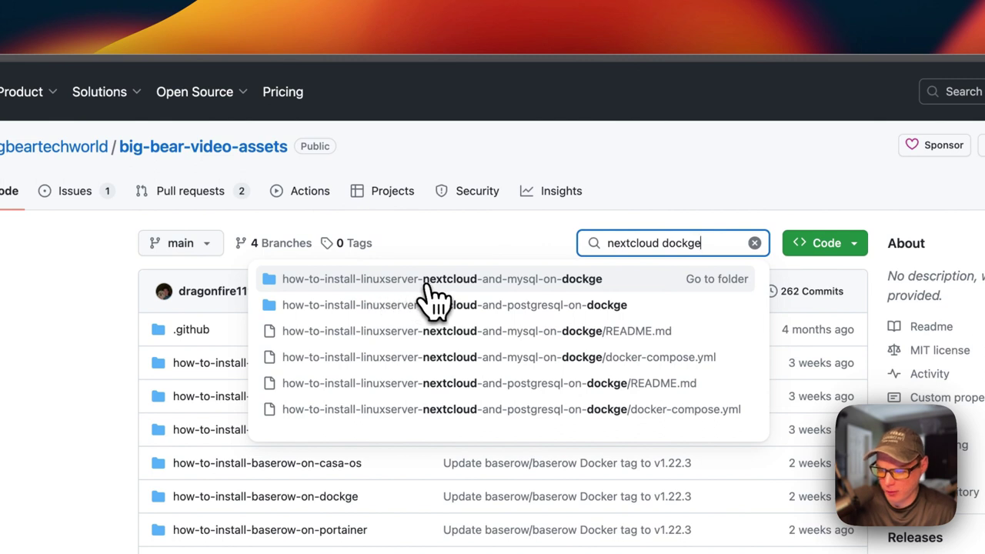
click(526, 284)
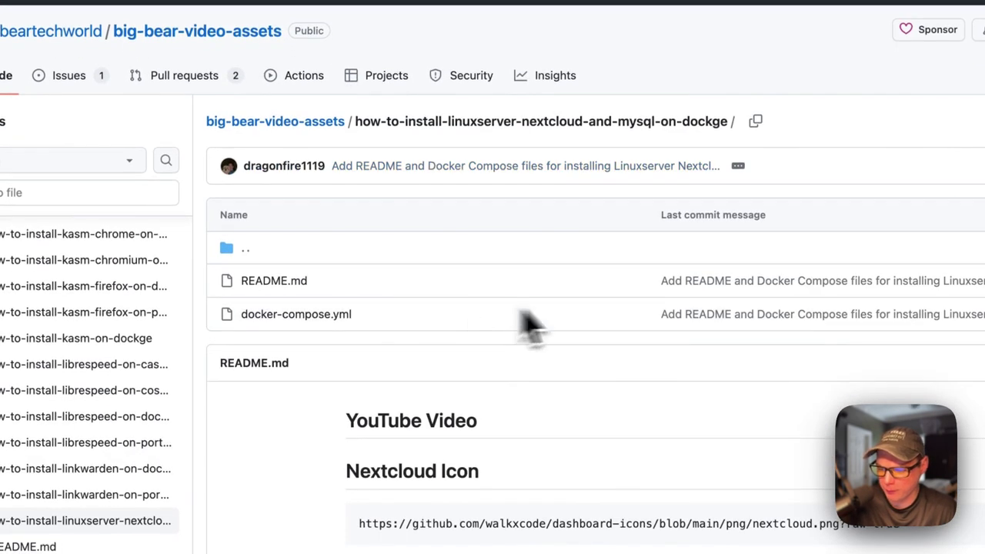
click(290, 314)
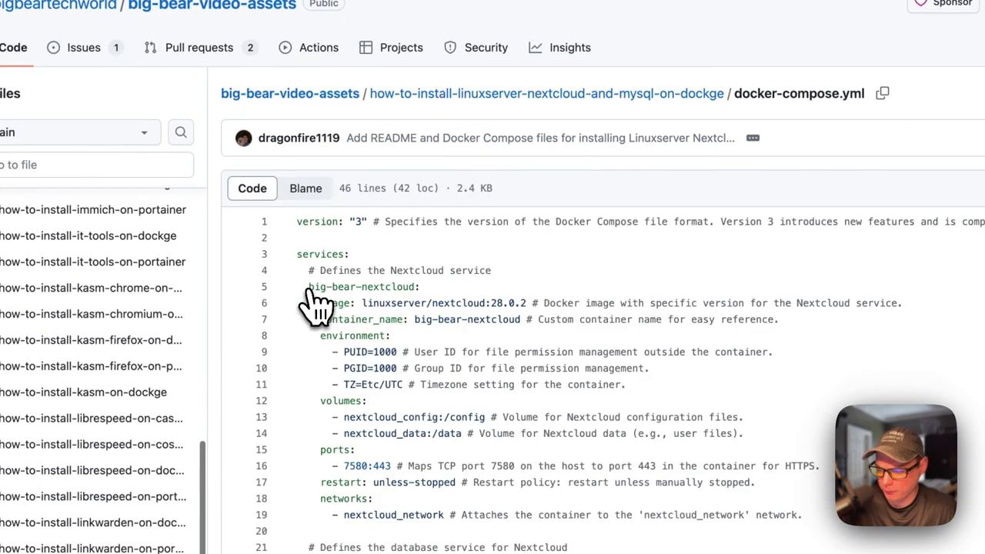
drag(298, 224, 774, 222)
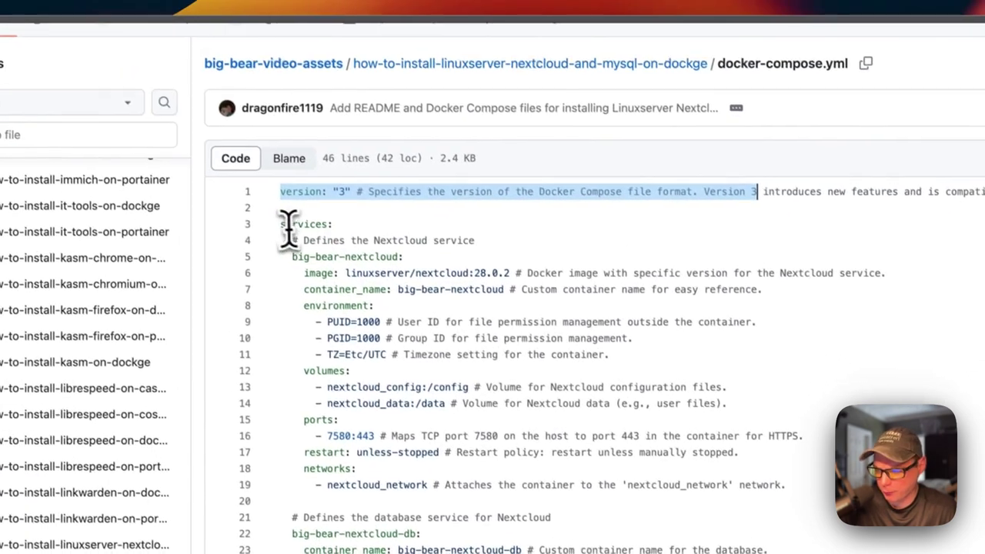
drag(179, 237, 274, 237)
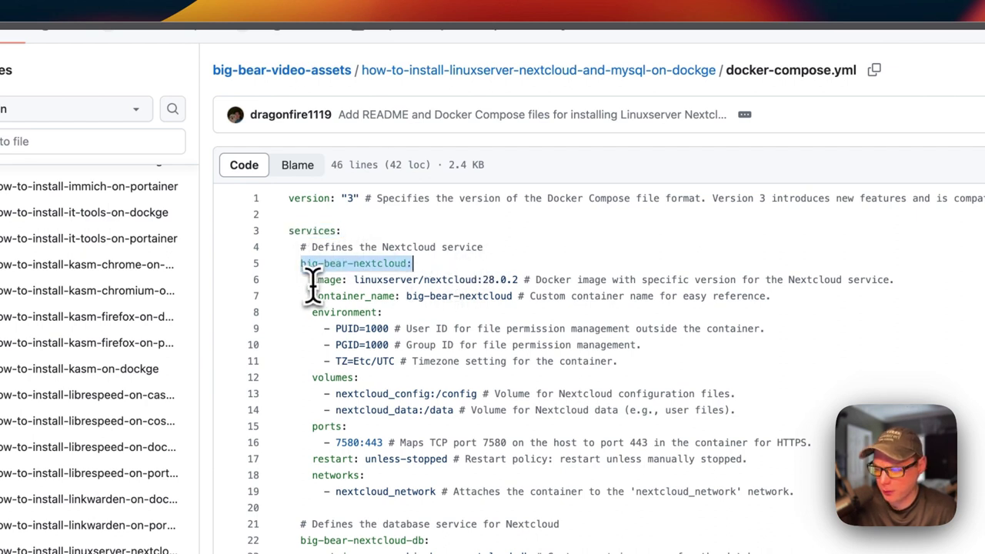
drag(314, 279, 894, 280)
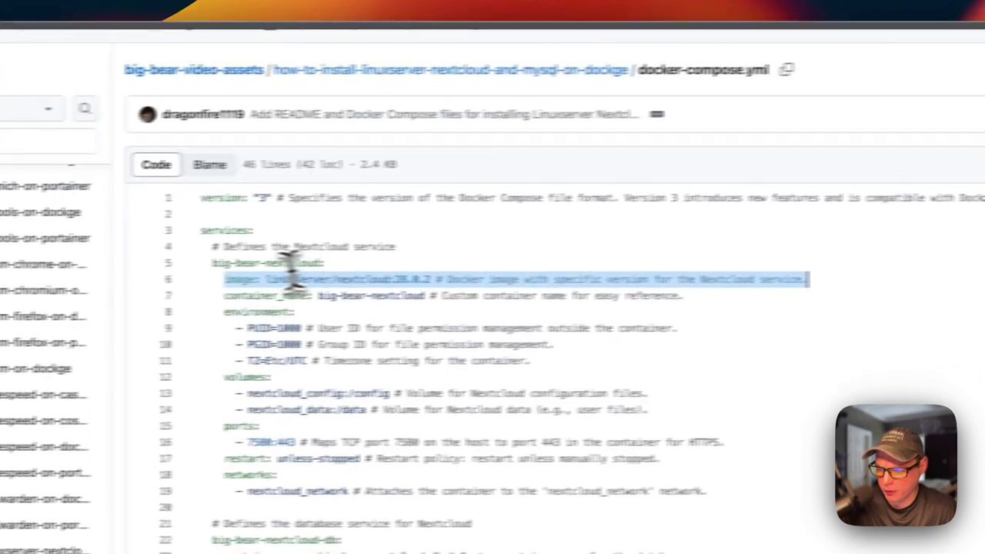
click(266, 279)
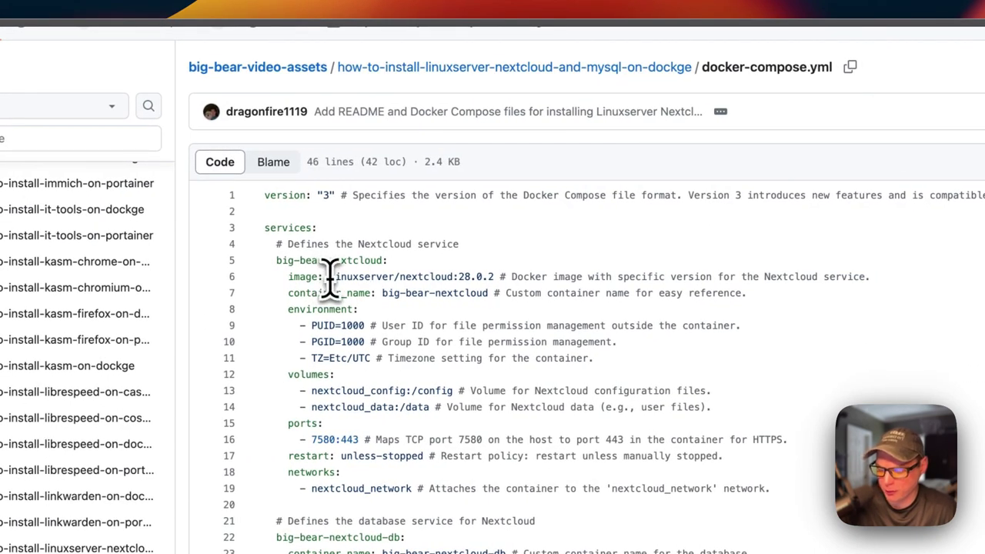
drag(329, 277, 421, 277)
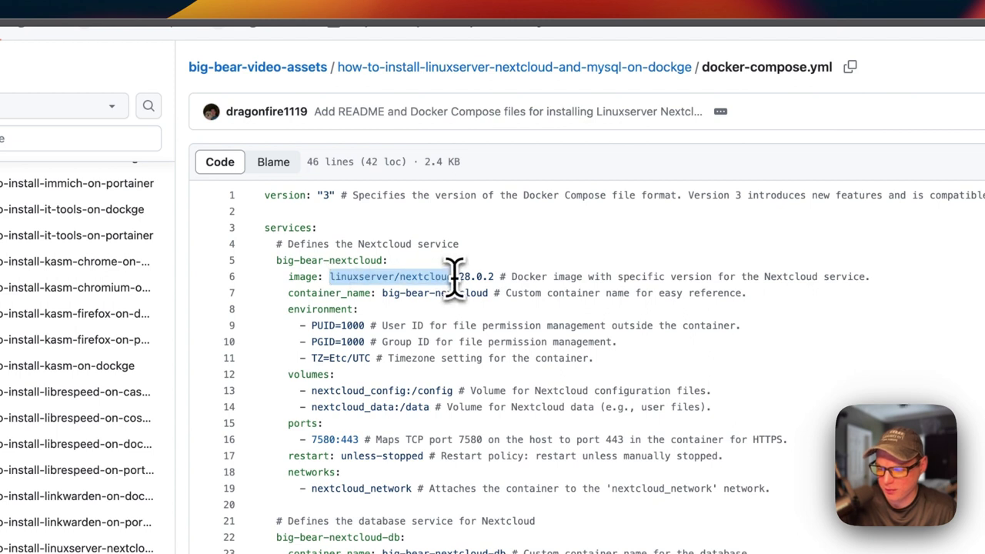
click(456, 276)
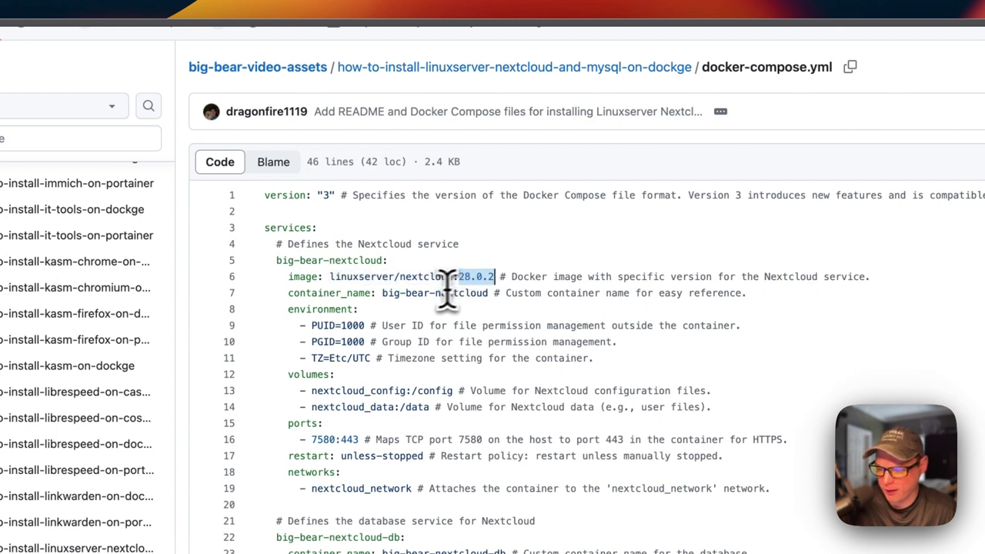
drag(291, 292, 862, 294)
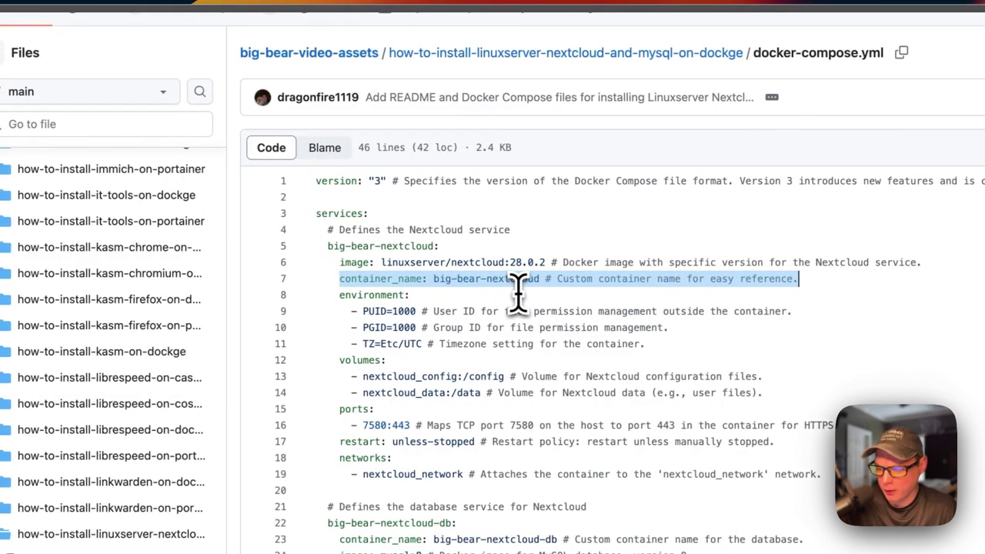
drag(546, 263, 510, 262)
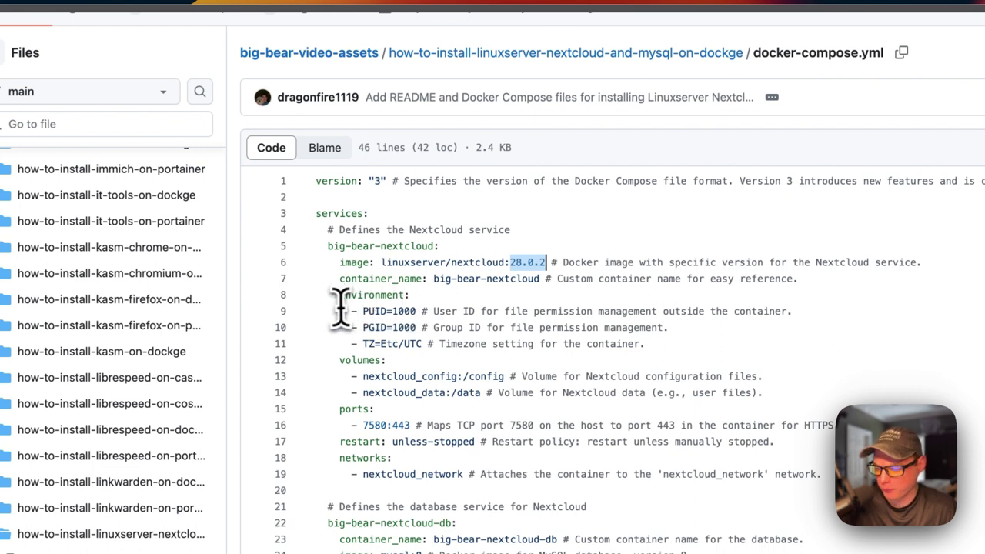
drag(340, 295, 673, 344)
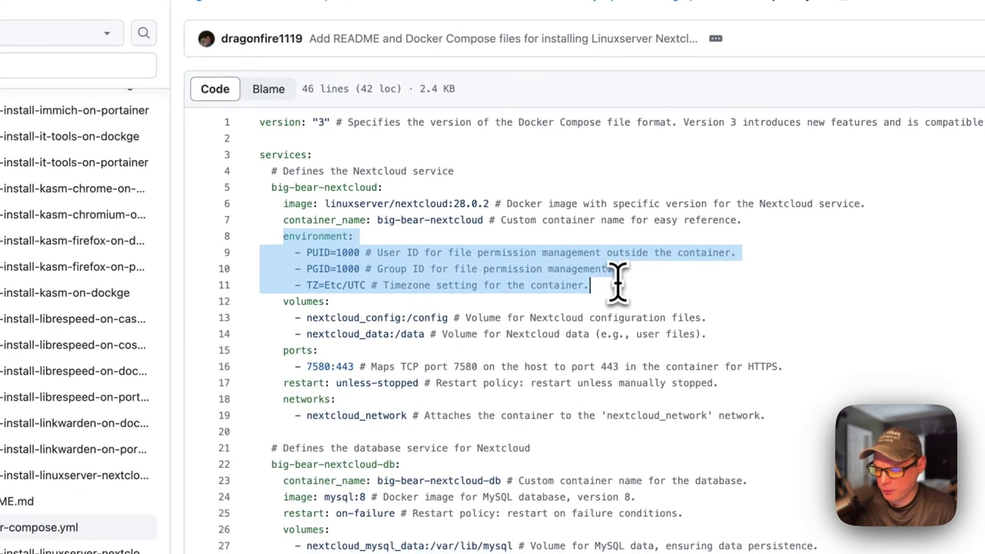
click(317, 254)
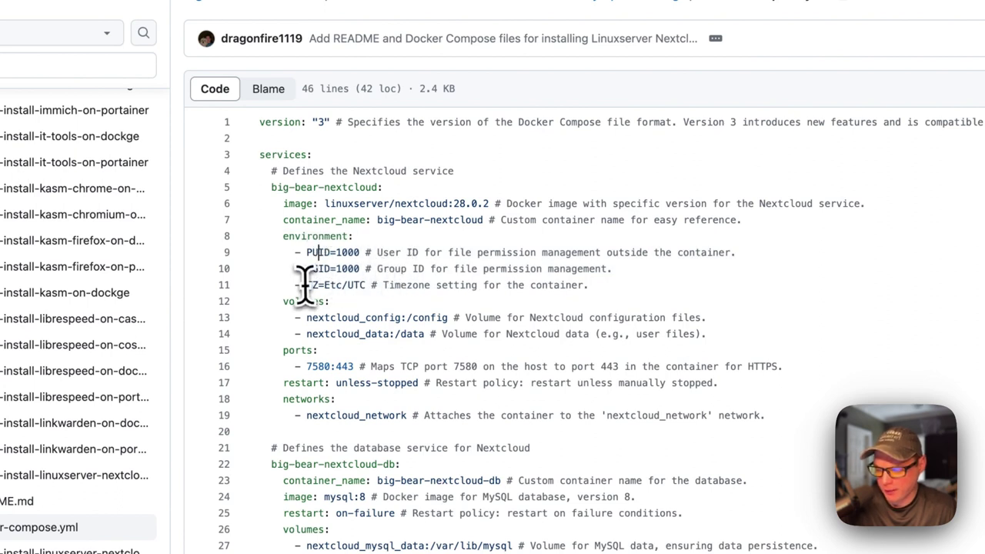
drag(306, 285, 340, 285)
click(341, 285)
scroll(340, 284, down, 1)
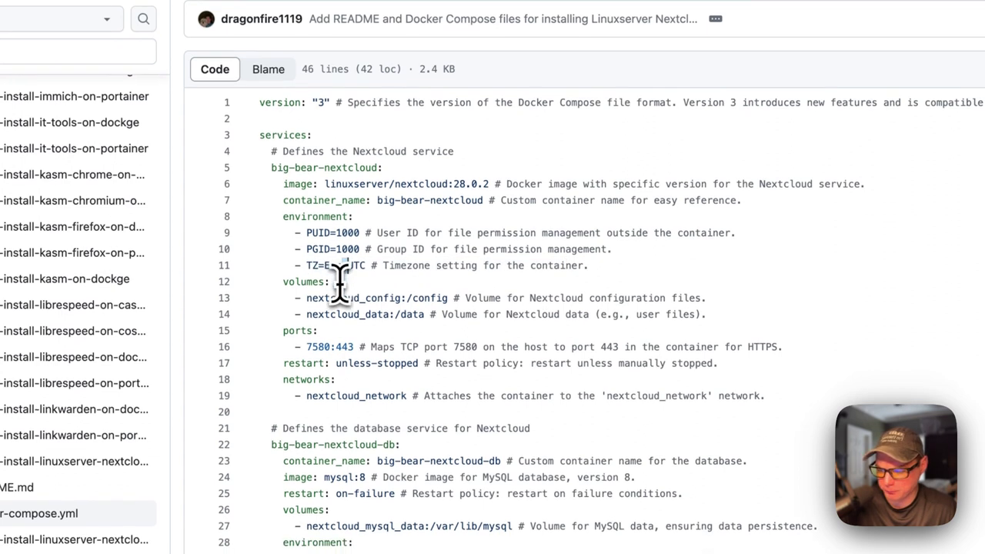
drag(284, 270, 677, 302)
double_click(297, 264)
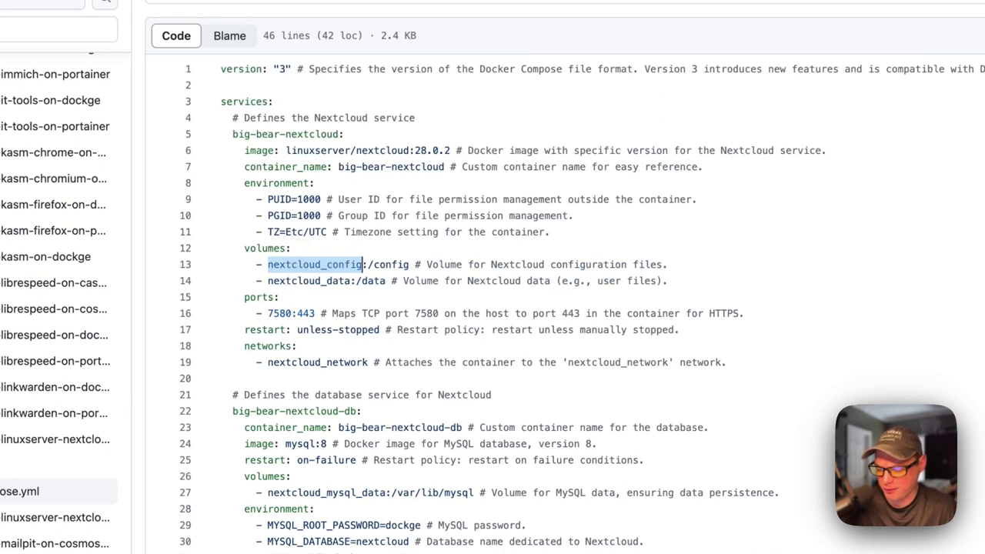
double_click(384, 264)
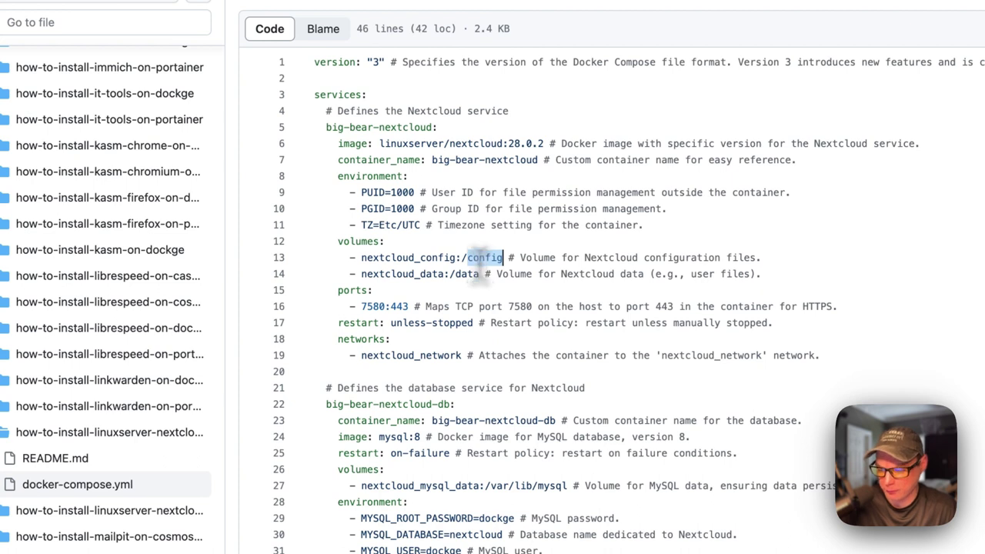
drag(361, 275, 437, 276)
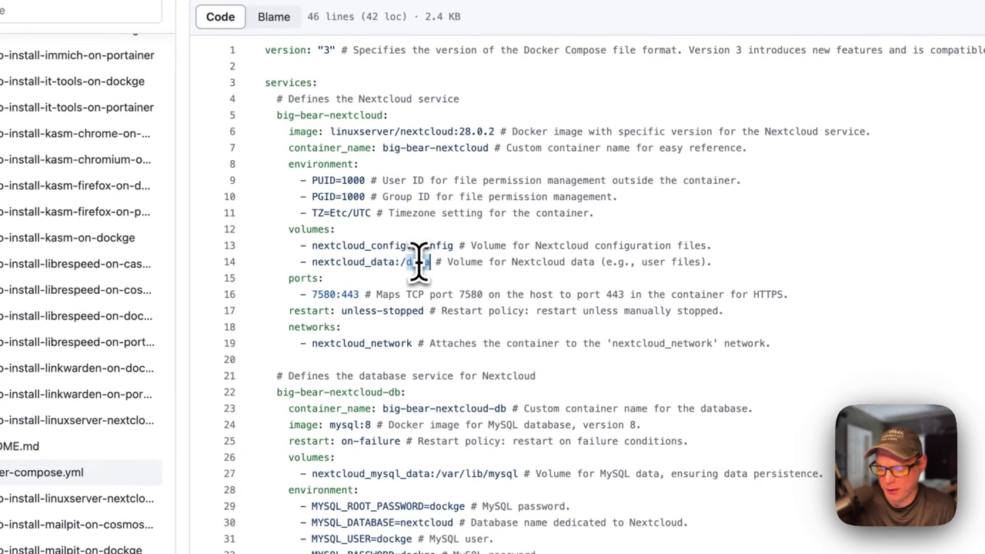
double_click(485, 277)
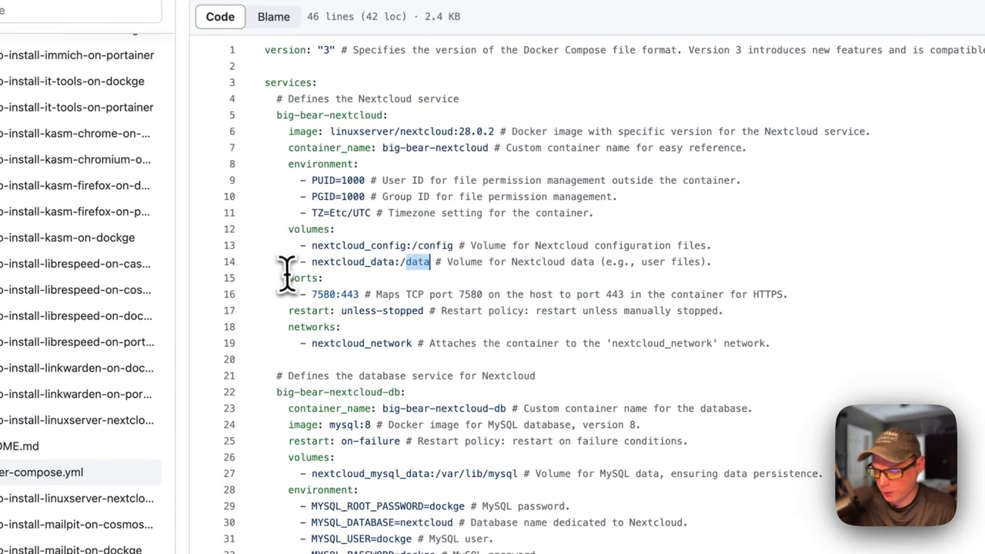
drag(286, 276, 653, 279)
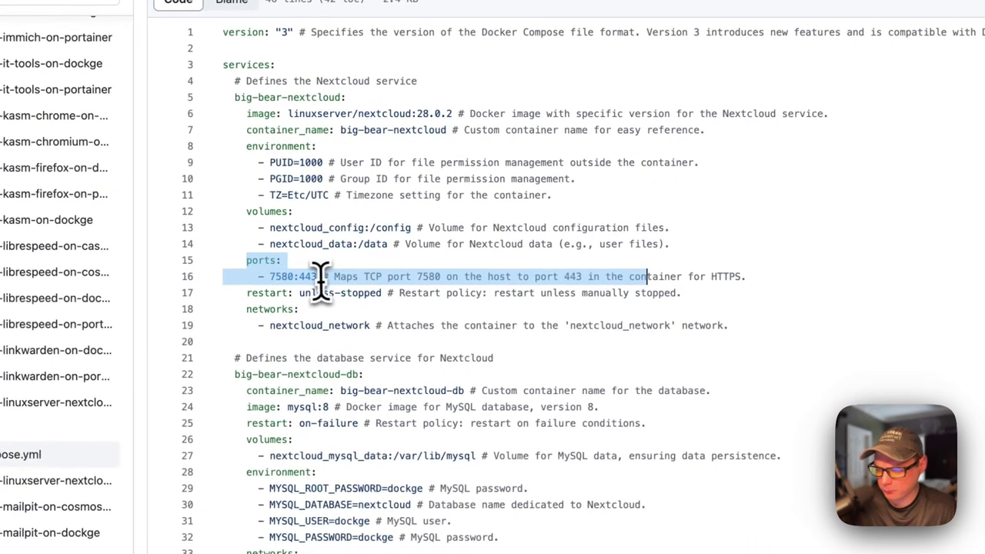
double_click(280, 276)
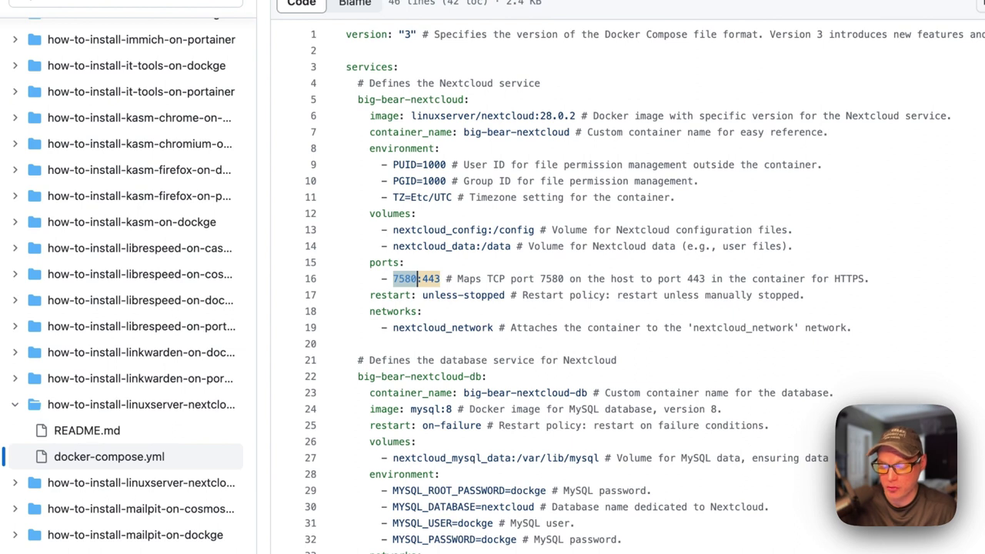
drag(406, 277, 460, 283)
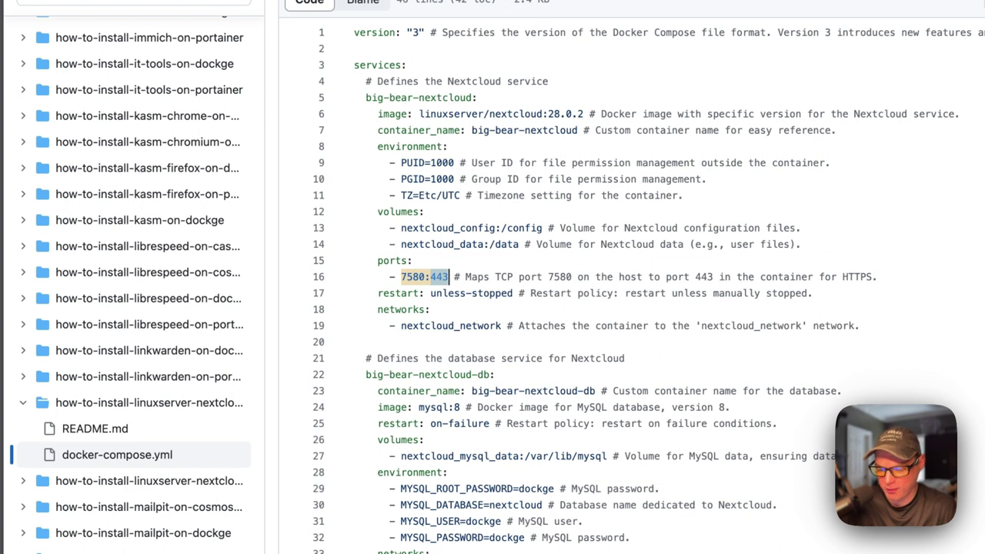
scroll(458, 277, down, 1)
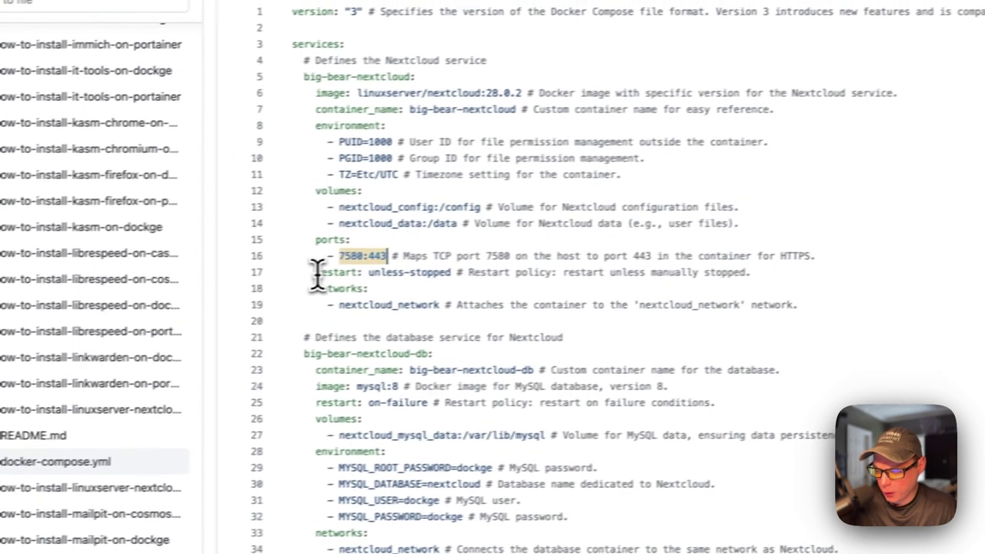
drag(379, 267, 810, 267)
drag(648, 274, 655, 274)
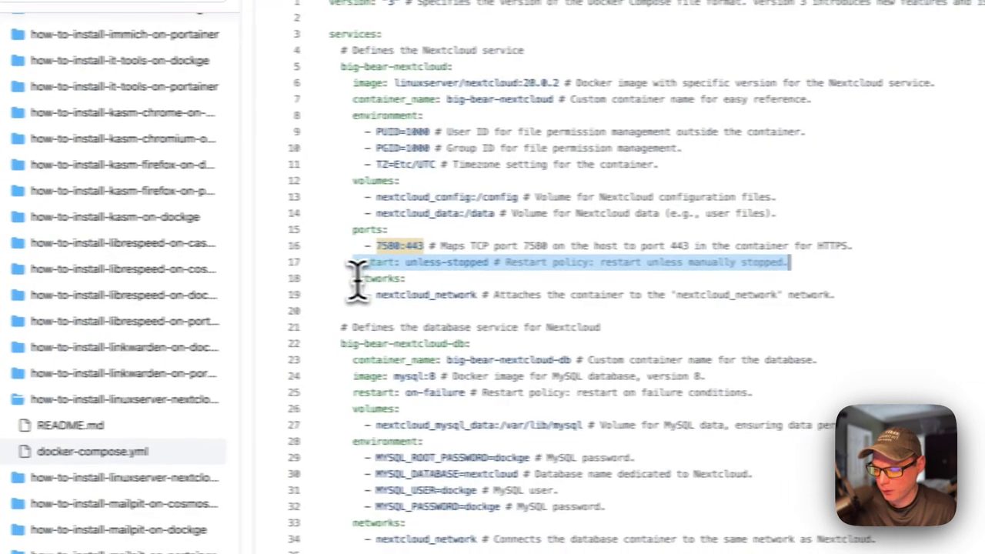
drag(223, 289, 796, 304)
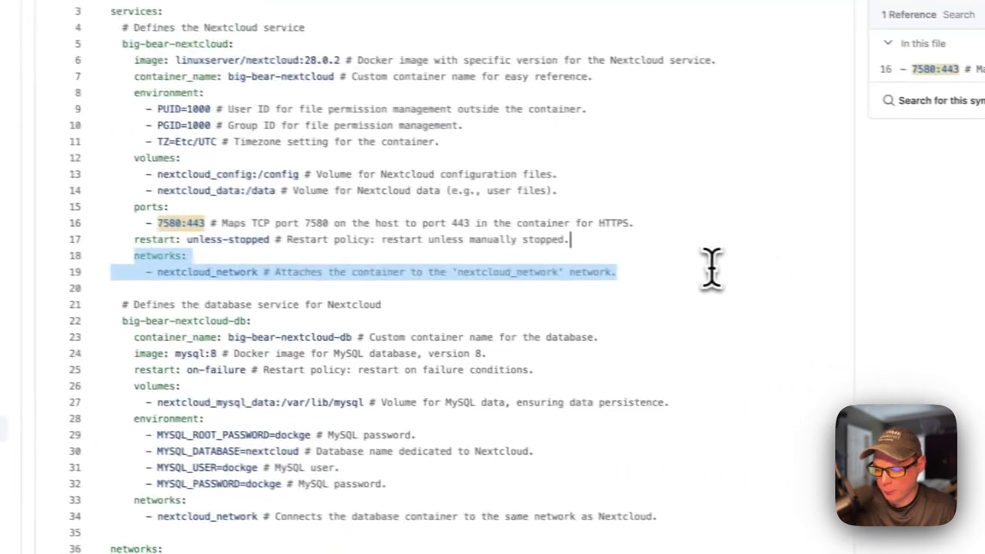
double_click(180, 275)
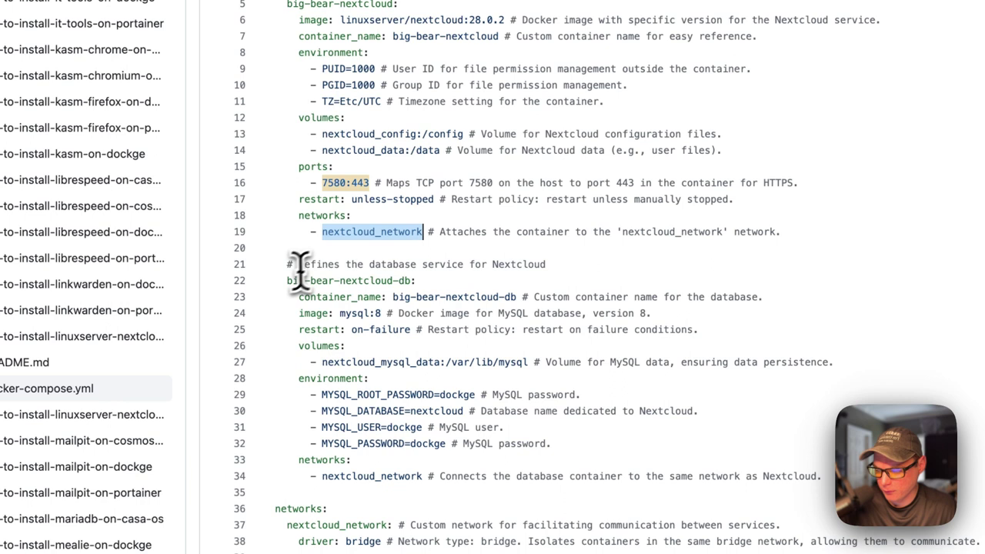
drag(314, 271, 664, 477)
scroll(512, 292, down, 1)
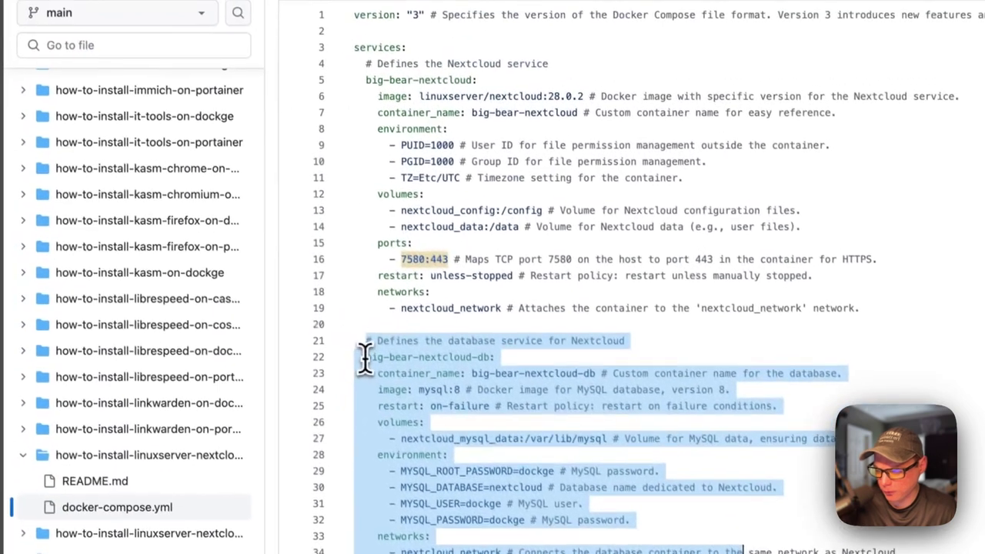
click(249, 135)
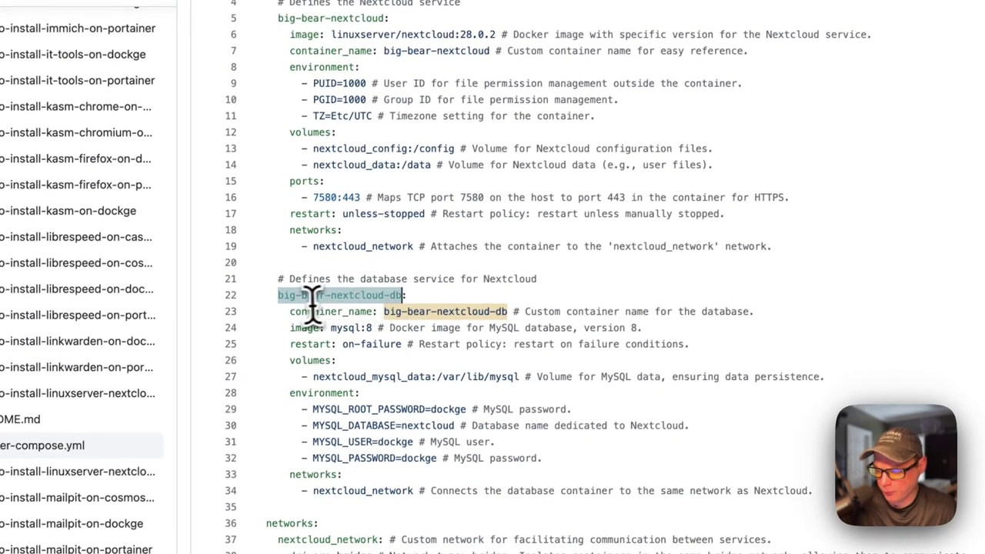
drag(300, 311, 748, 311)
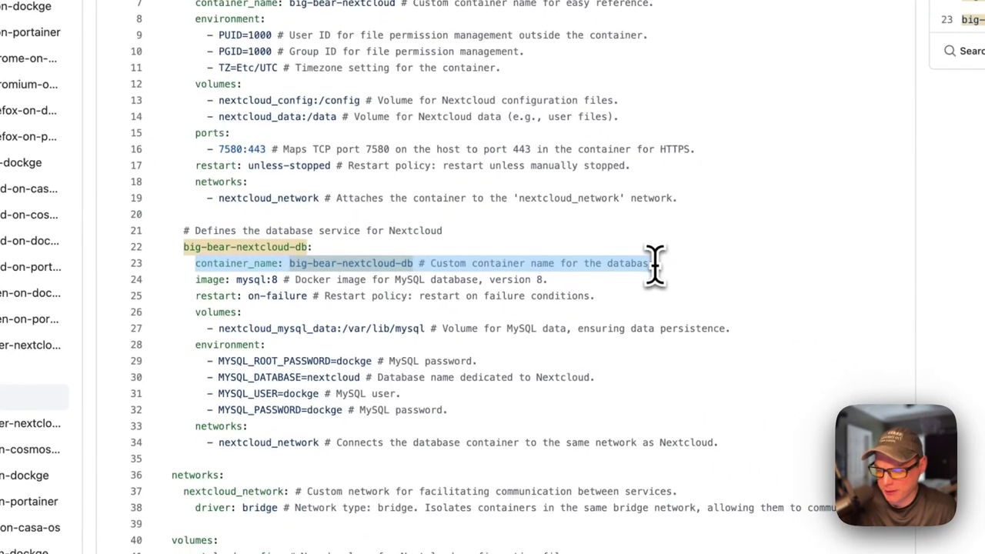
drag(646, 262, 656, 262)
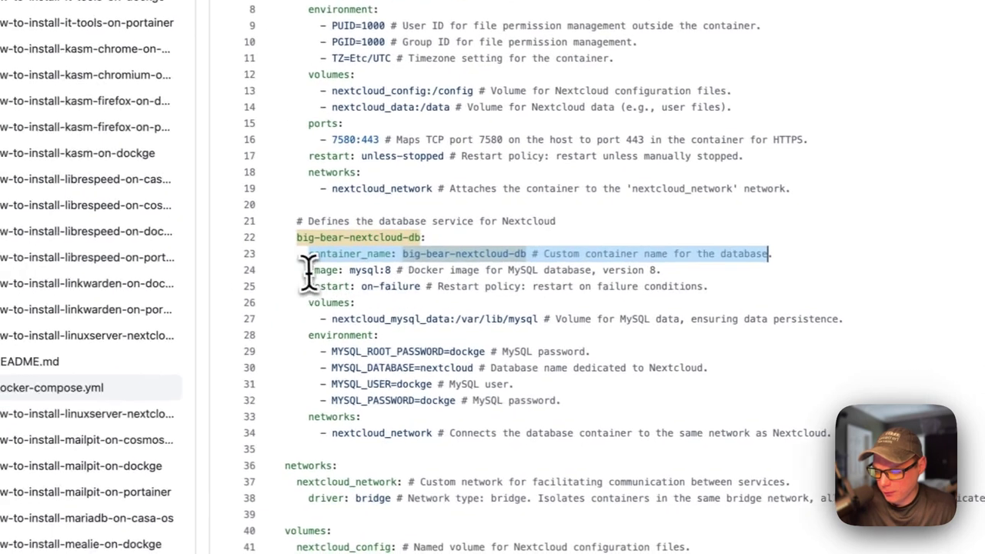
drag(195, 280, 865, 279)
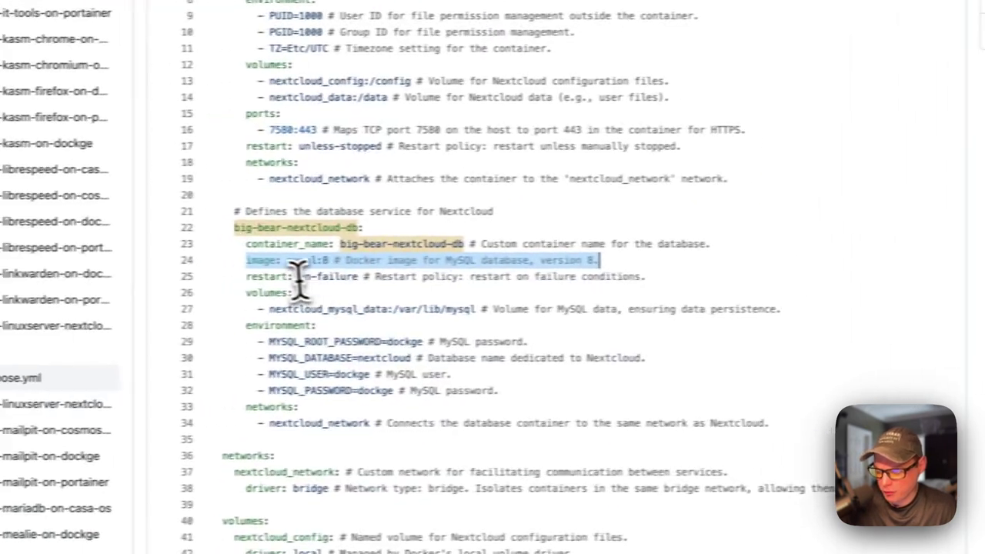
double_click(119, 268)
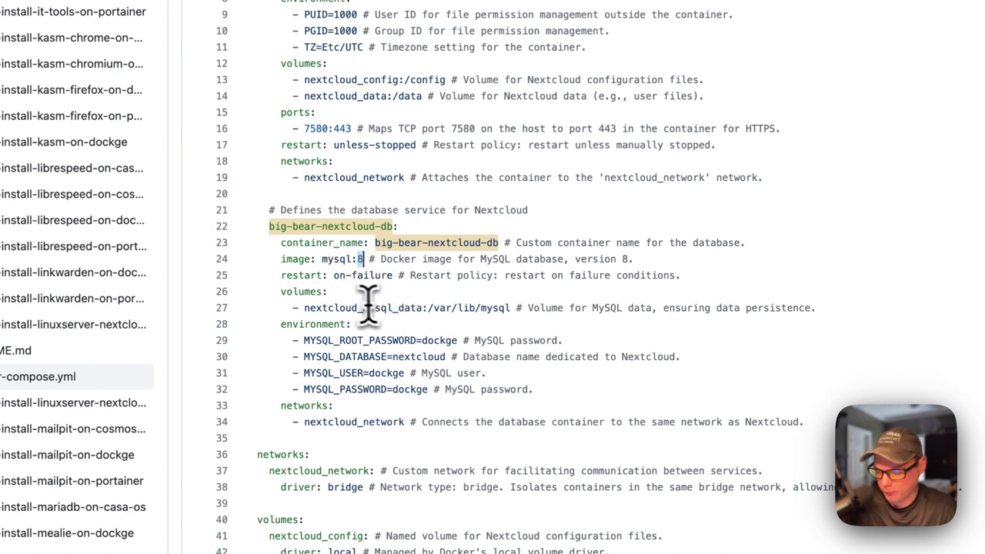
drag(281, 276, 736, 270)
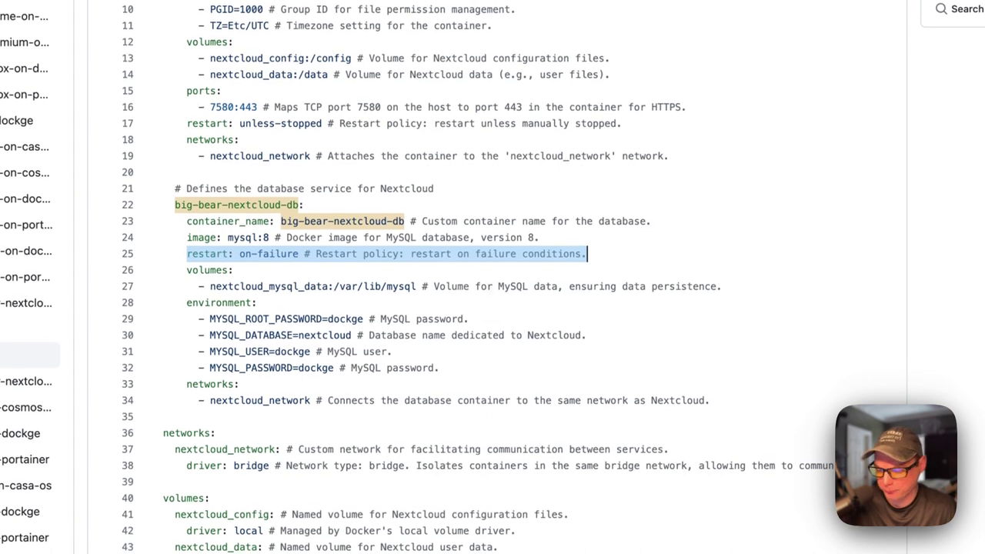
double_click(209, 272)
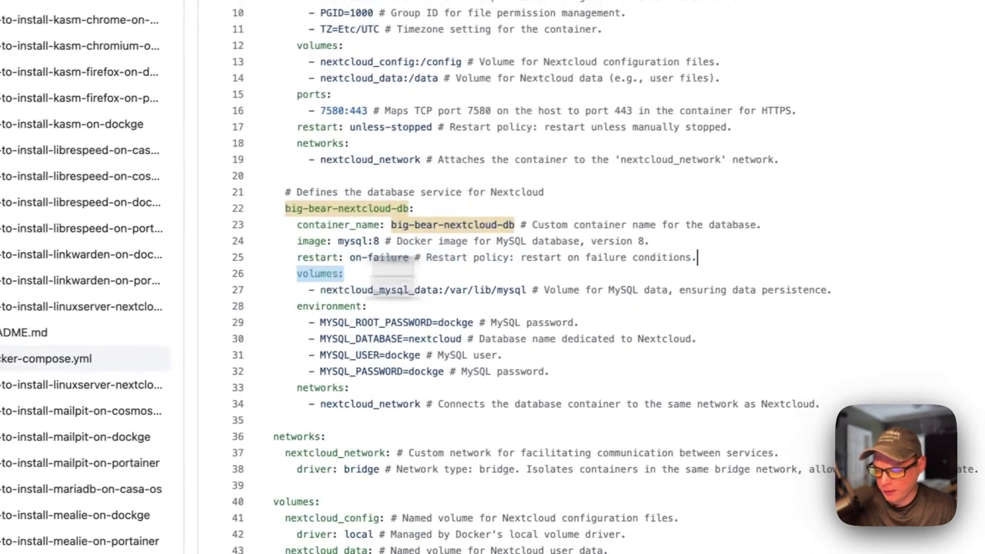
drag(381, 276, 817, 290)
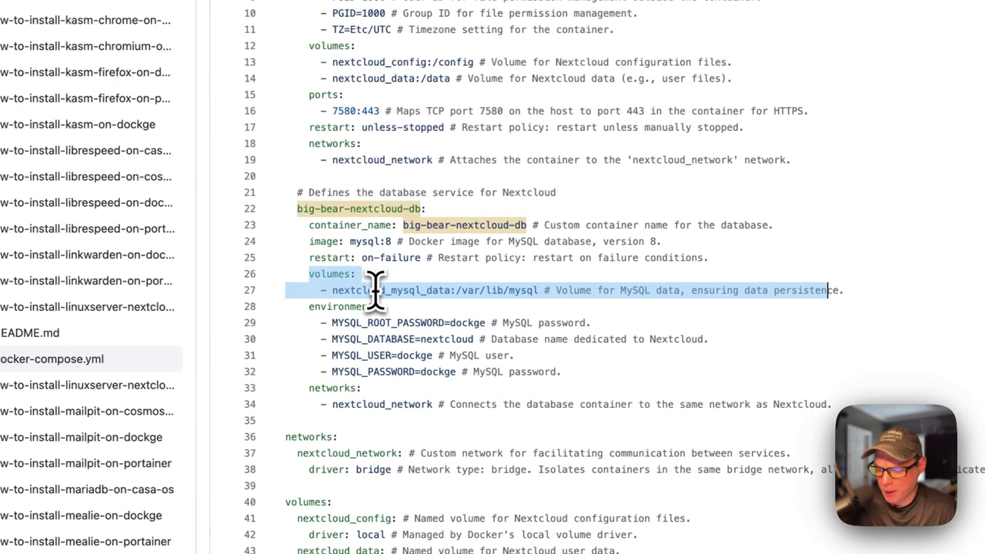
double_click(387, 291)
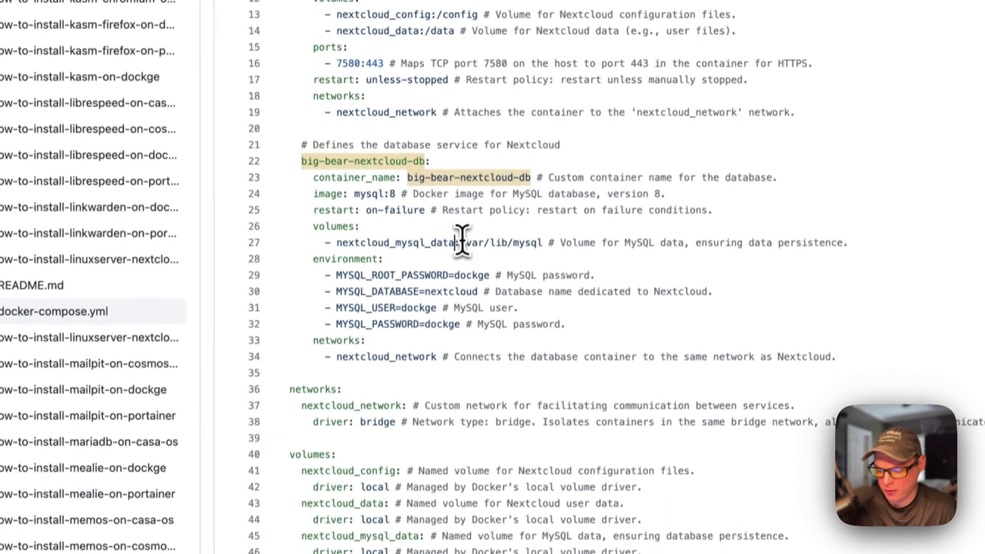
drag(458, 290, 543, 290)
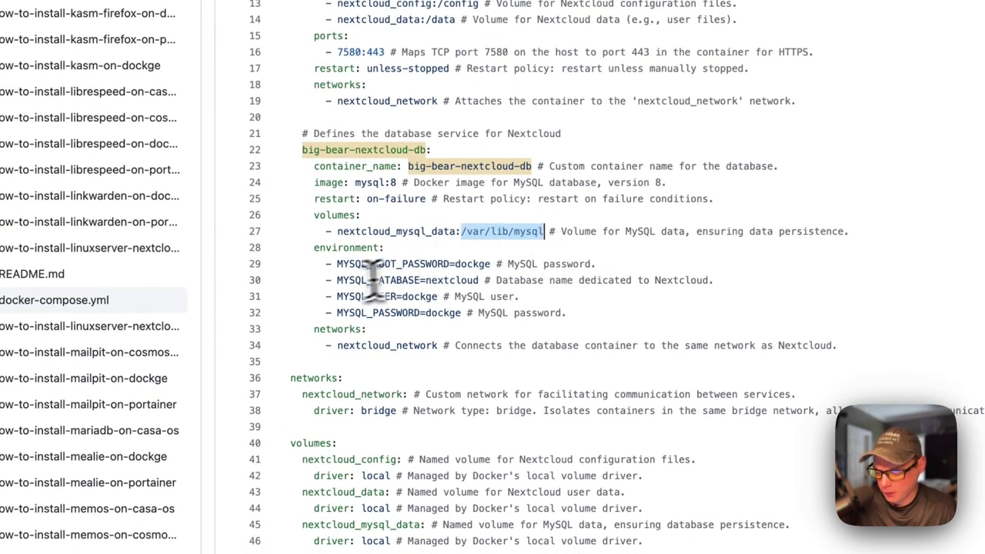
drag(316, 250, 585, 313)
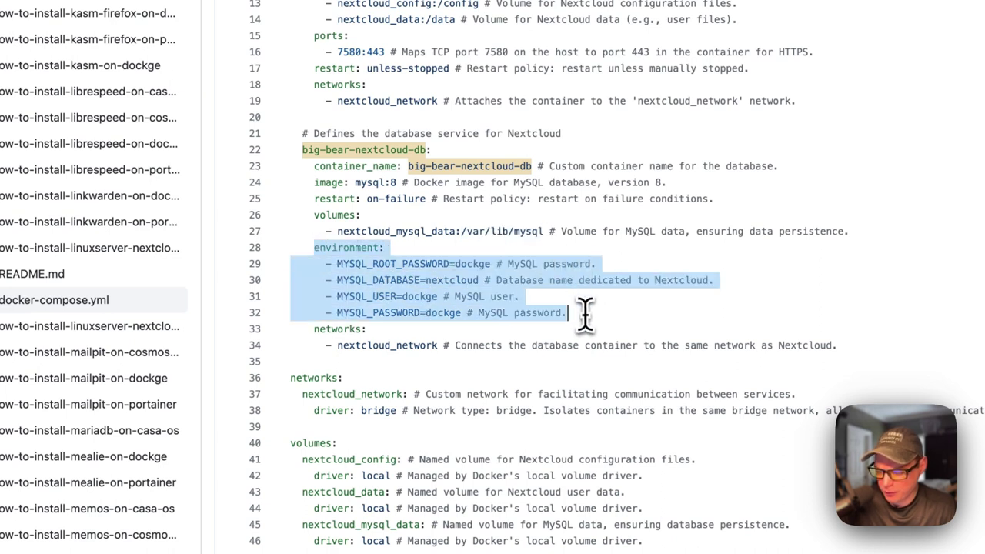
double_click(372, 266)
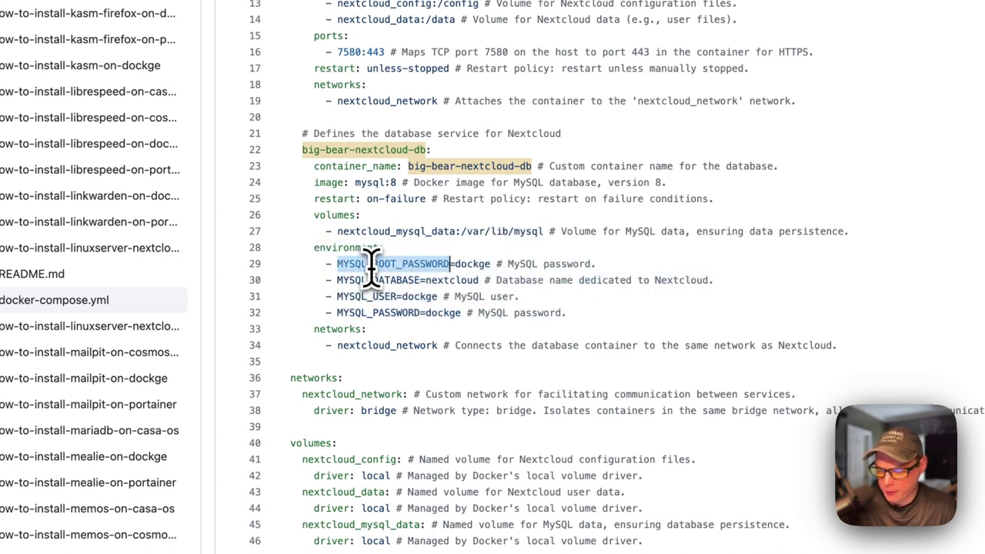
double_click(358, 281)
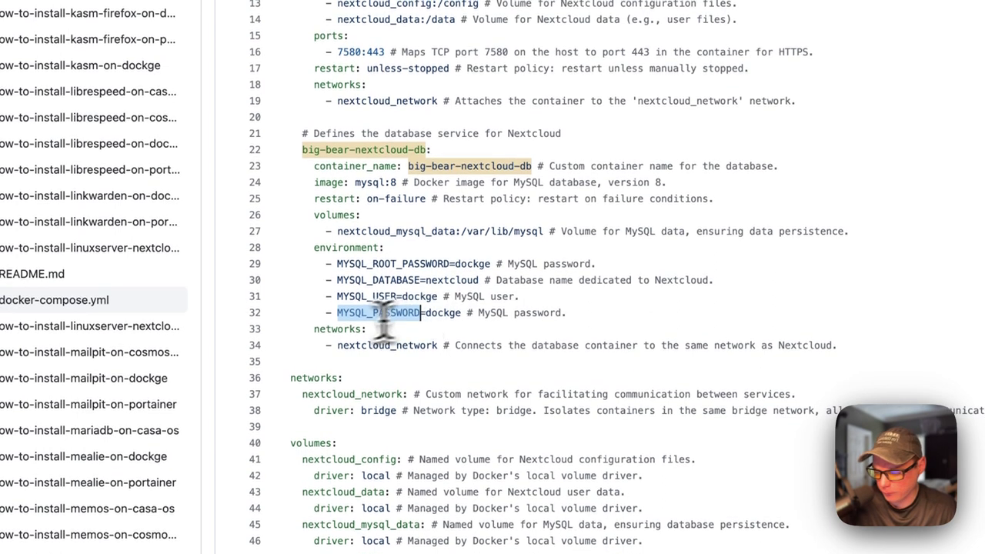
drag(314, 329, 810, 345)
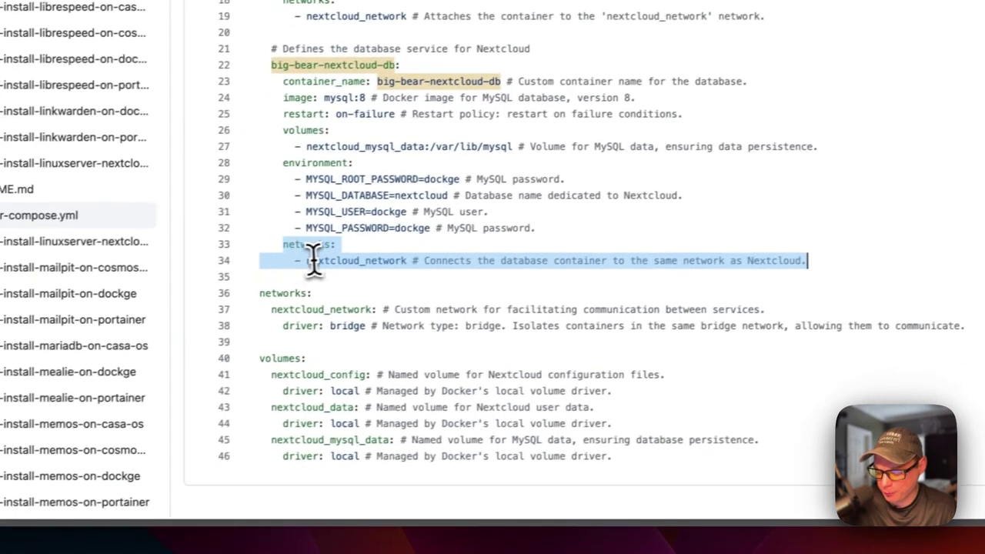
double_click(189, 281)
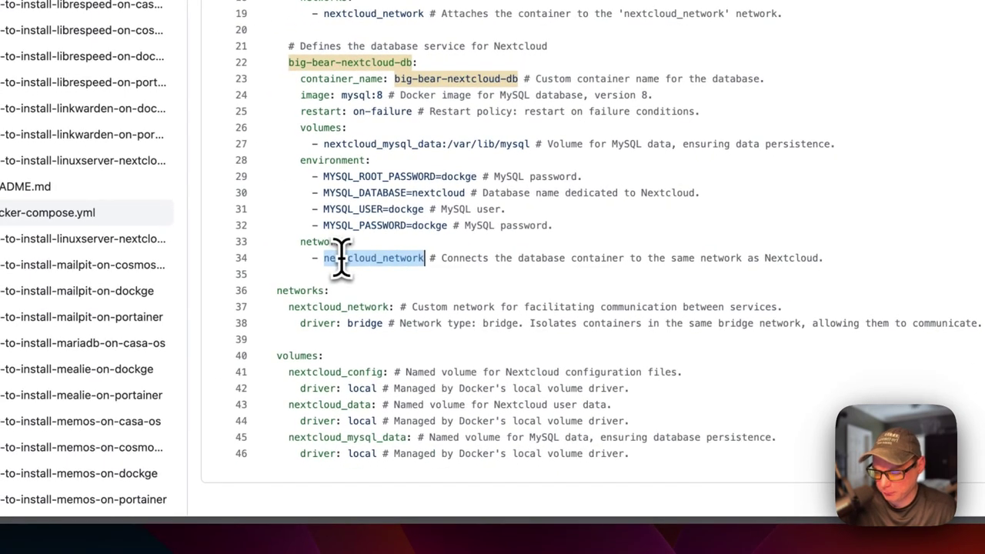
- Highlight the networks and volumes blocks, then show the nextcloud_mysql_data references (lines 27, 45)
drag(278, 290, 731, 318)
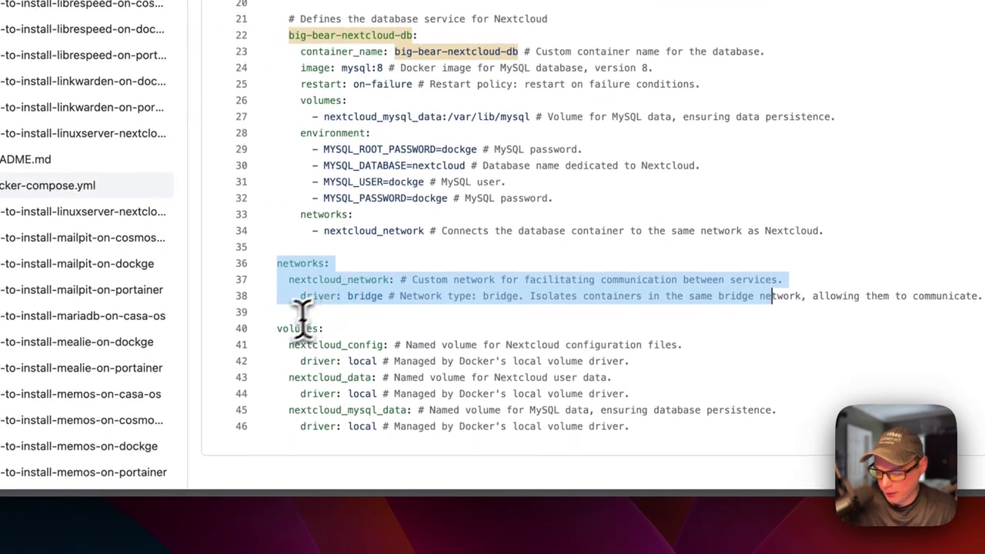
drag(277, 328, 669, 485)
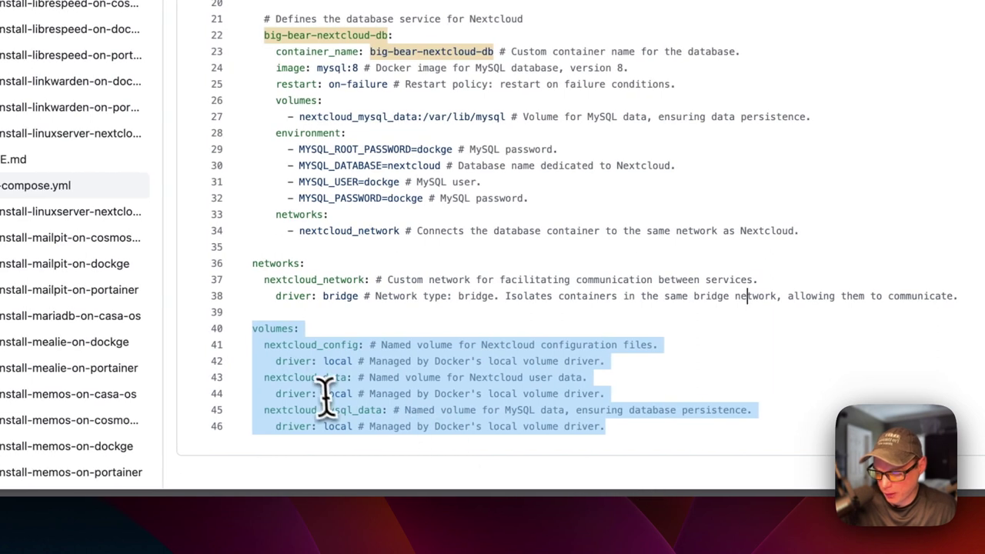
click(312, 362)
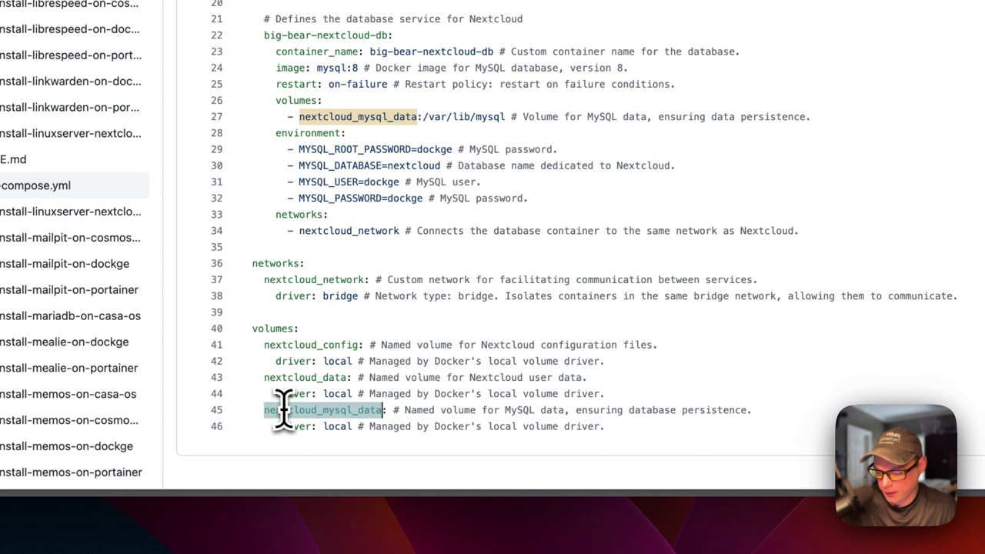
scroll(392, 254, up, 5)
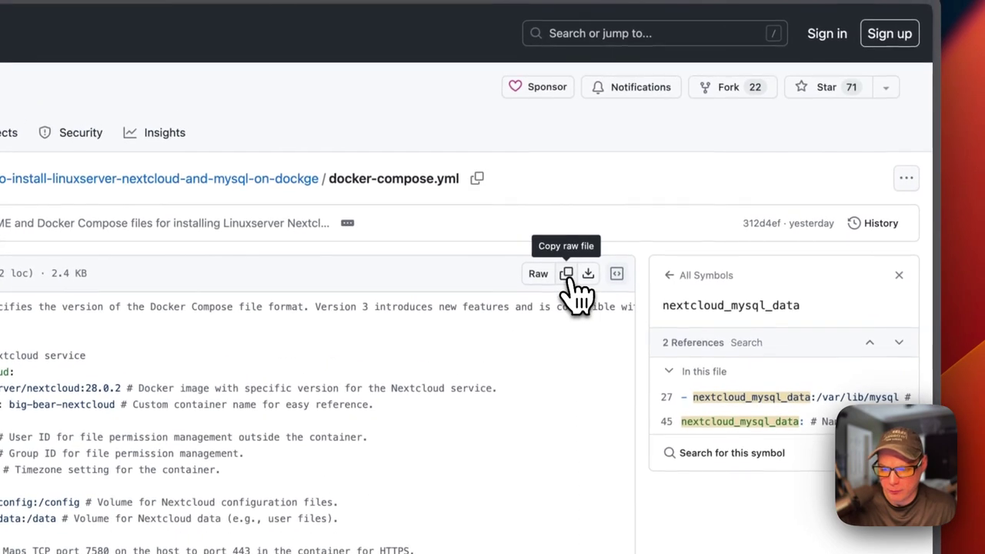
- Copy the entire raw docker-compose.yml to the clipboard
click(569, 281)
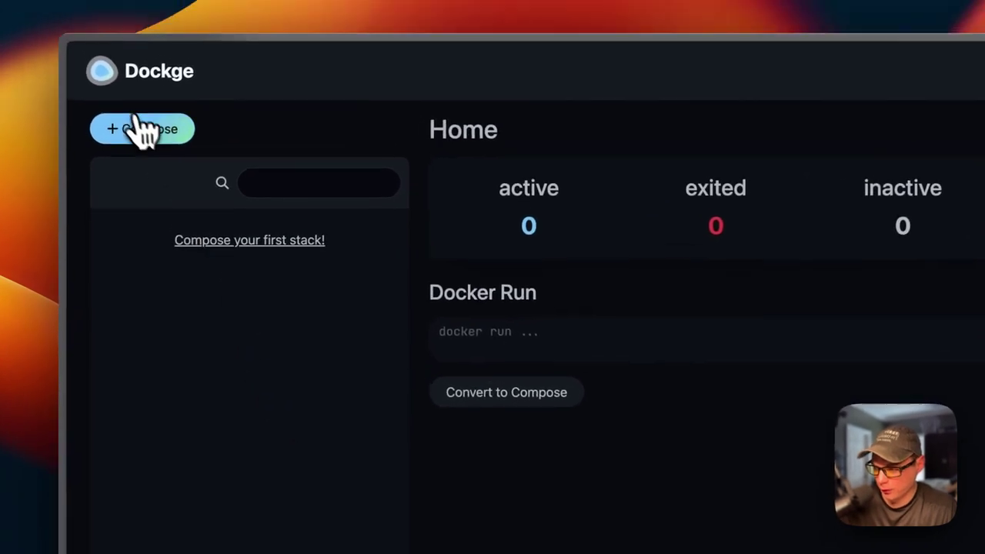
- Start a new Dockge stack named nextcloud-stack
click(137, 131)
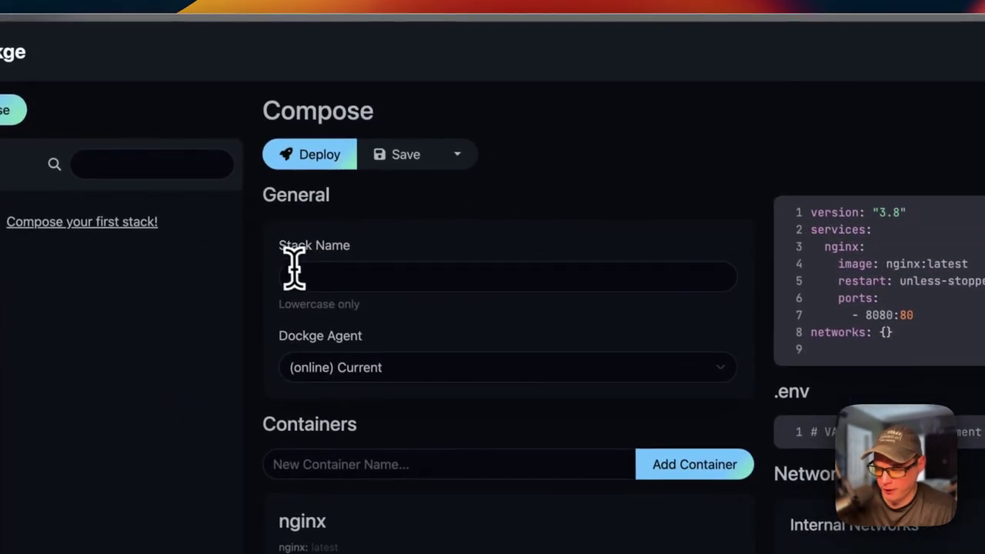
click(487, 319)
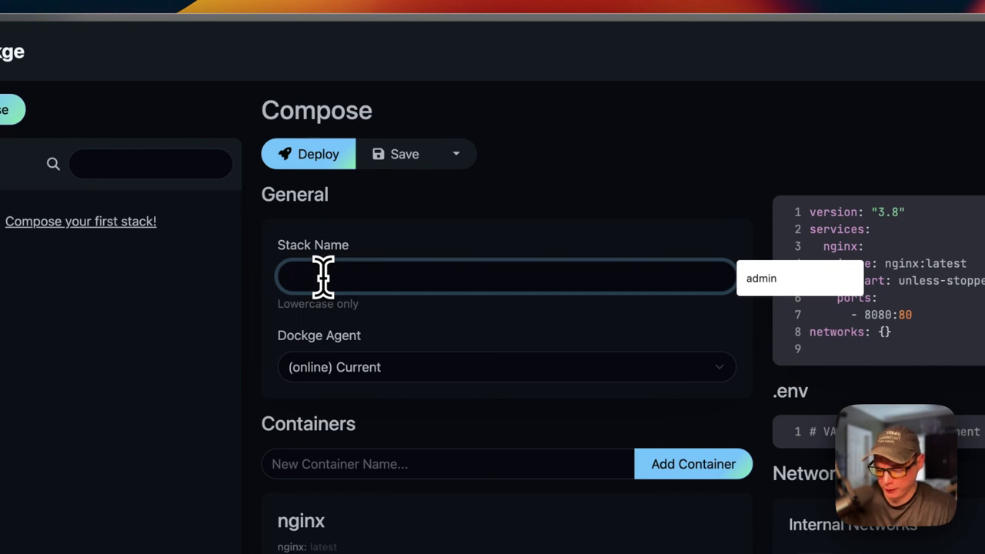
text(nextcloud-stack)
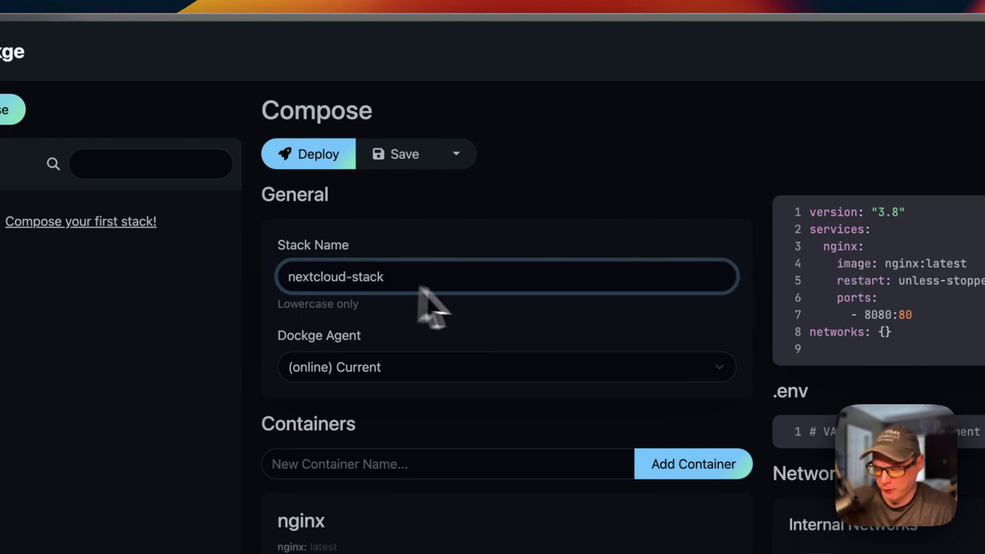
click(427, 304)
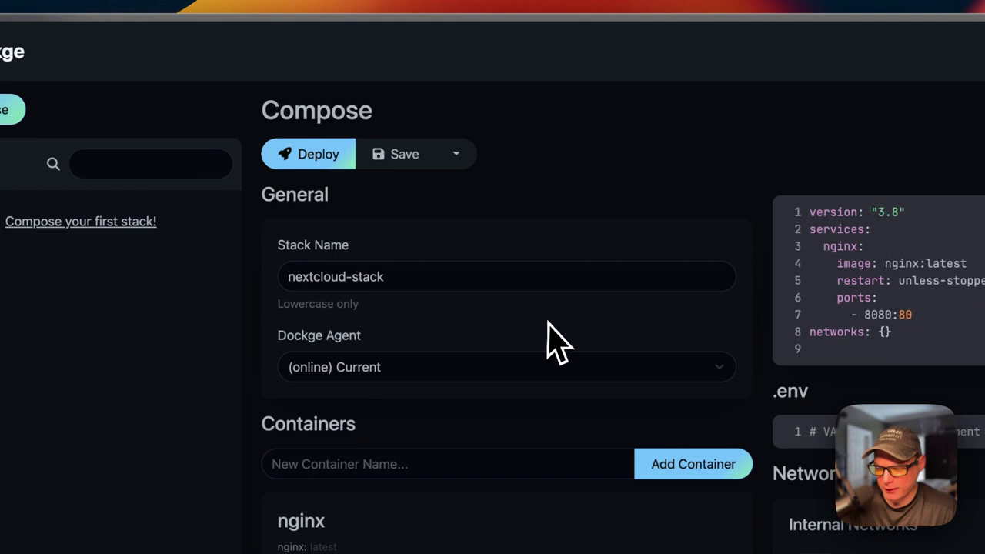
- Replace the default compose YAML with the copied Nextcloud and MySQL file and review it
click(603, 257)
key(super+a)
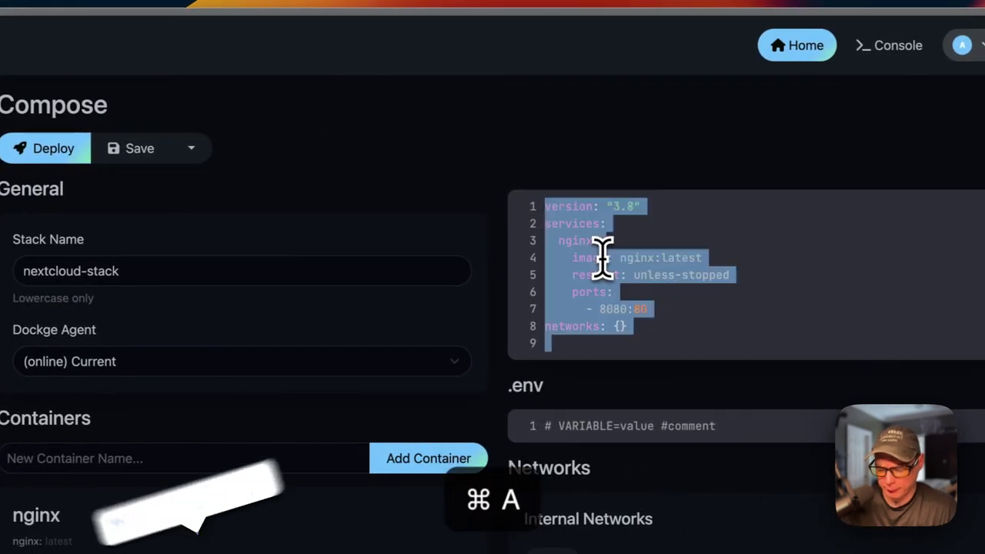
key(super+v)
scroll(600, 257, down, 8)
scroll(600, 257, down, 5)
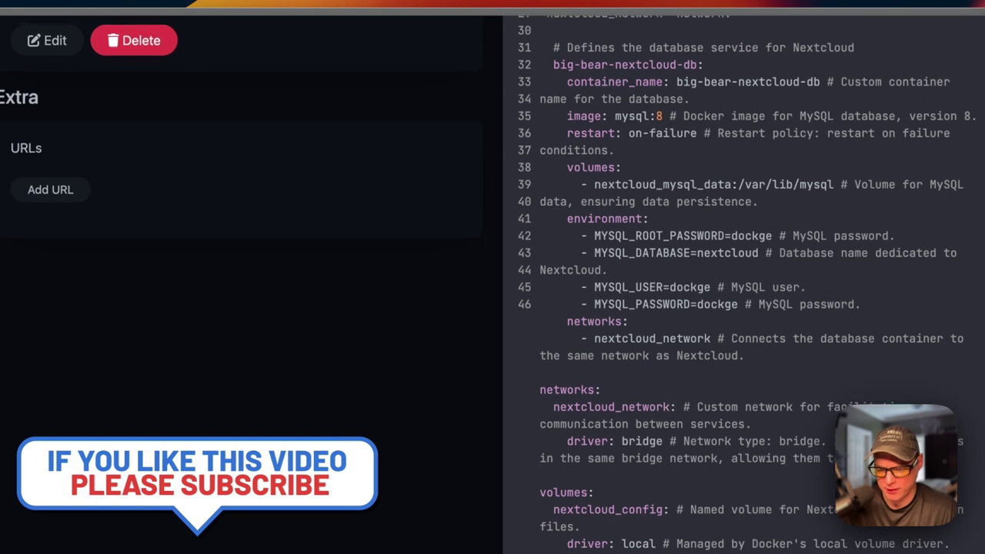
scroll(601, 257, up, 12)
scroll(672, 253, up, 4)
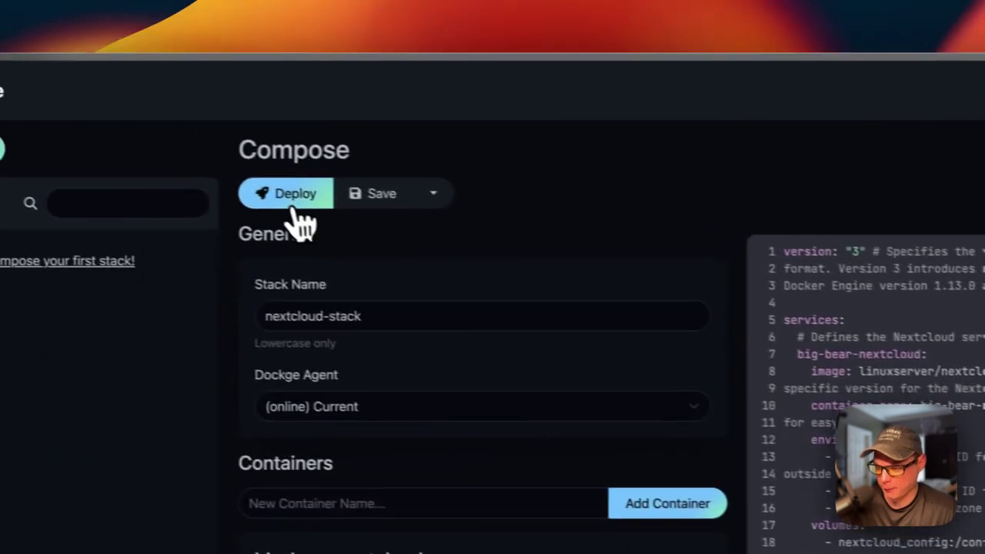
- Deploy nextcloud-stack and check the log until big-bear-nextcloud and big-bear-nextcloud-db are running
click(50, 100)
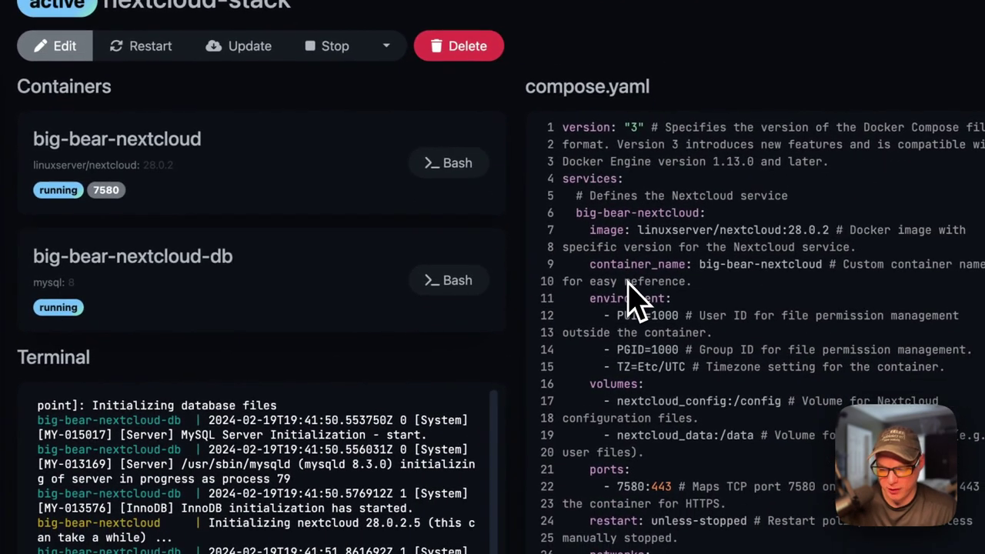
scroll(627, 296, down, 1)
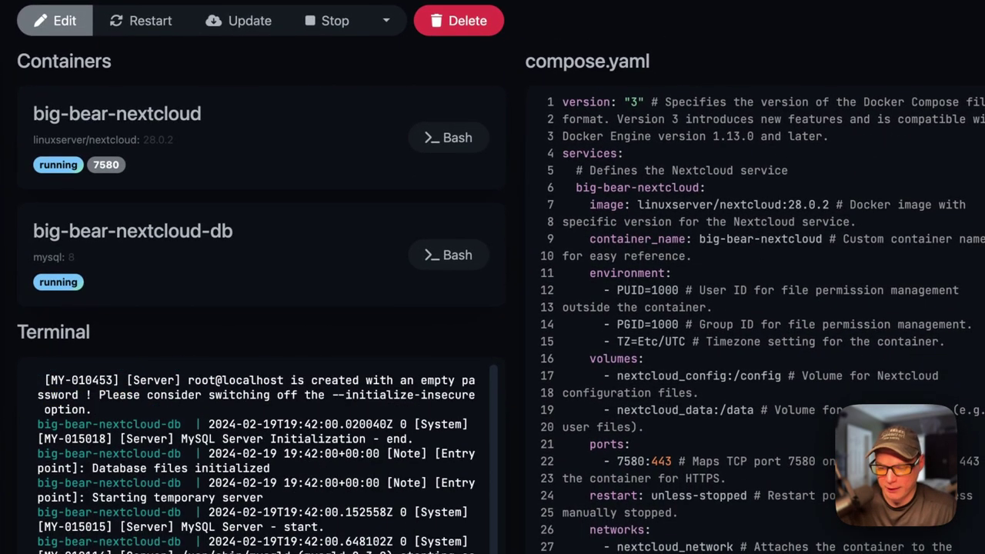
scroll(627, 297, up, 1)
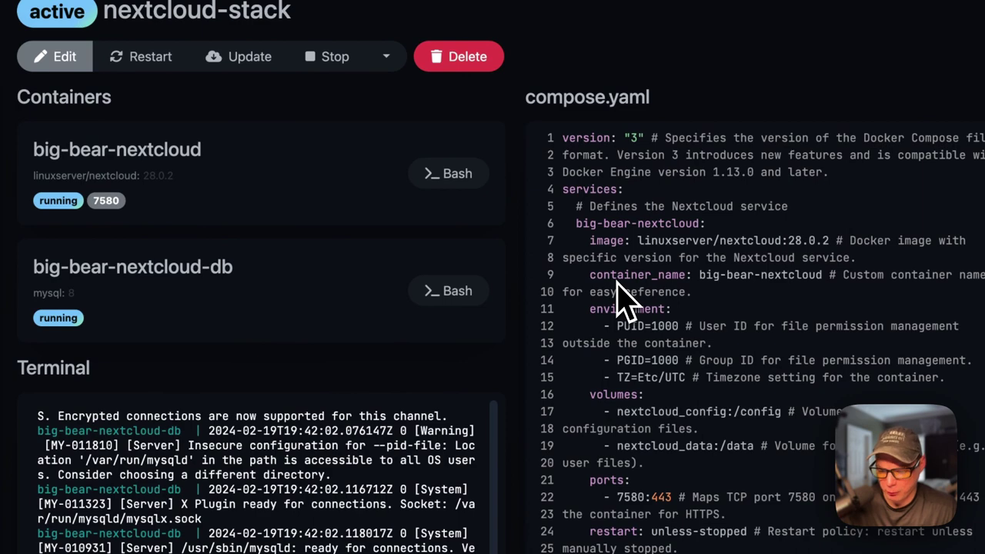
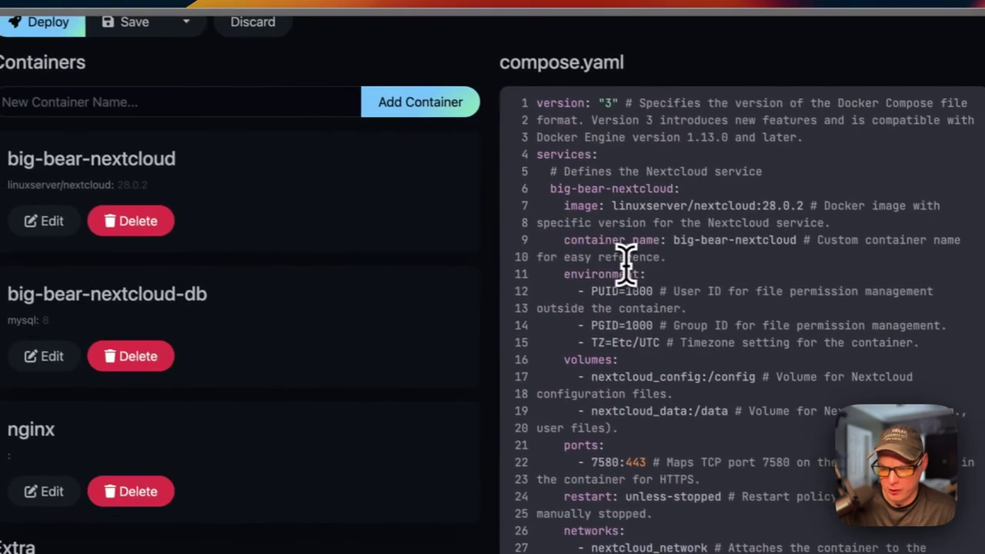
- Review the services section and the nginx service entry in compose.yaml
double_click(553, 152)
scroll(600, 375, down, 6)
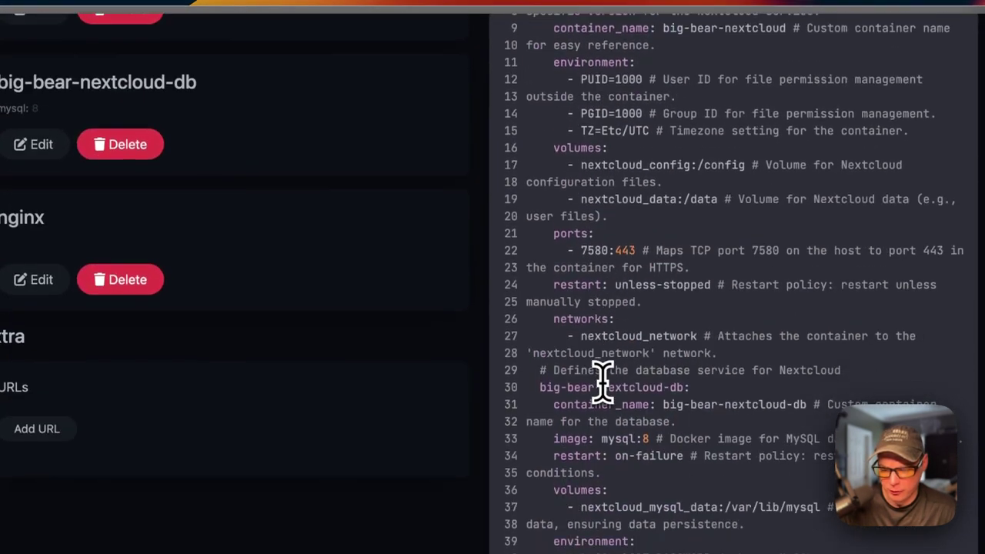
double_click(502, 392)
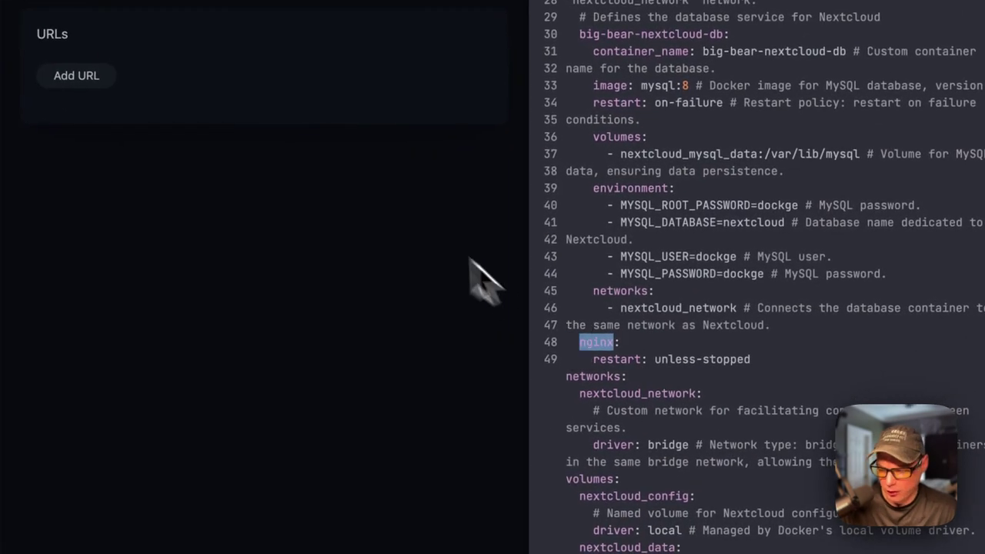
scroll(319, 193, down, 3)
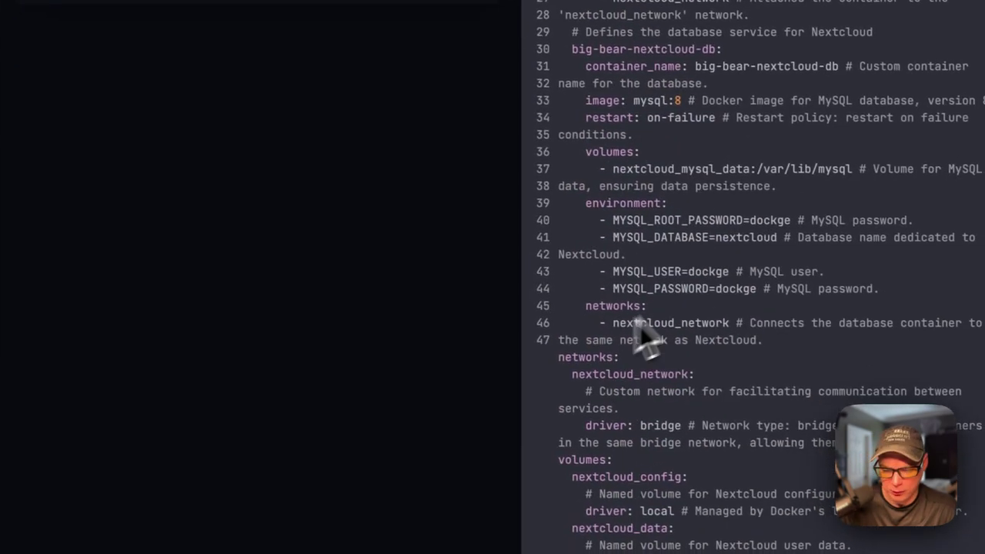
scroll(403, 187, up, 6)
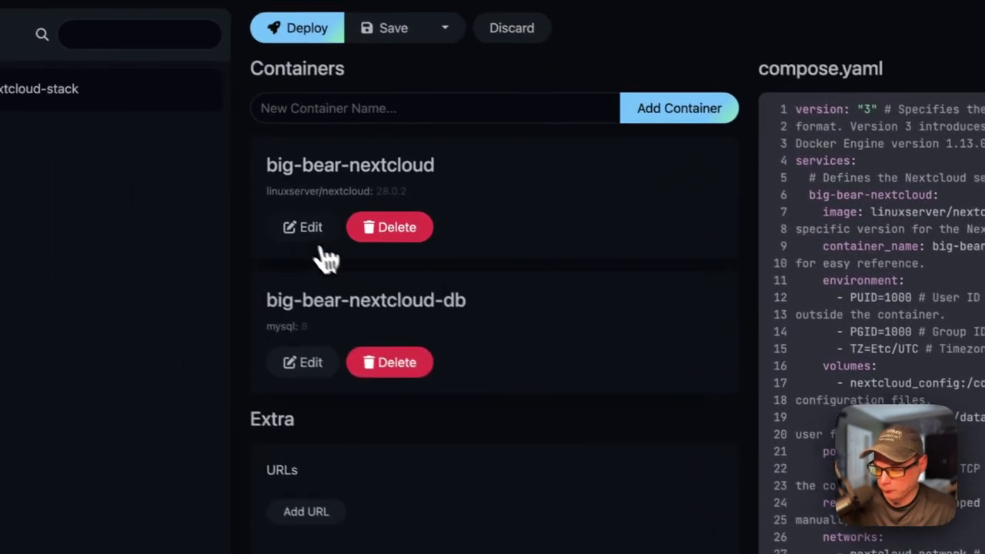
- Inspect and collapse the big-bear-nextcloud container settings, then scroll to Networks
click(311, 231)
scroll(410, 362, down, 7)
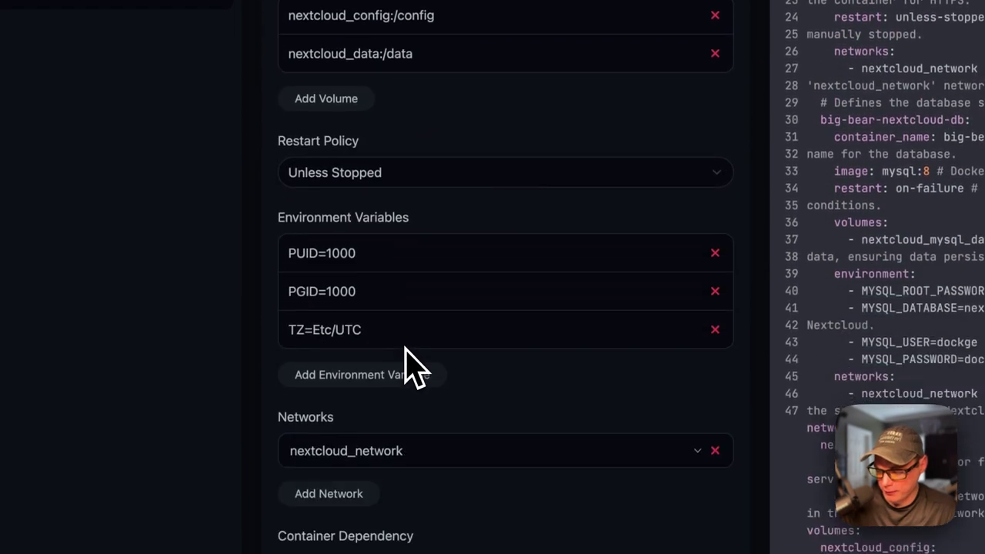
scroll(409, 361, down, 1)
scroll(409, 346, up, 8)
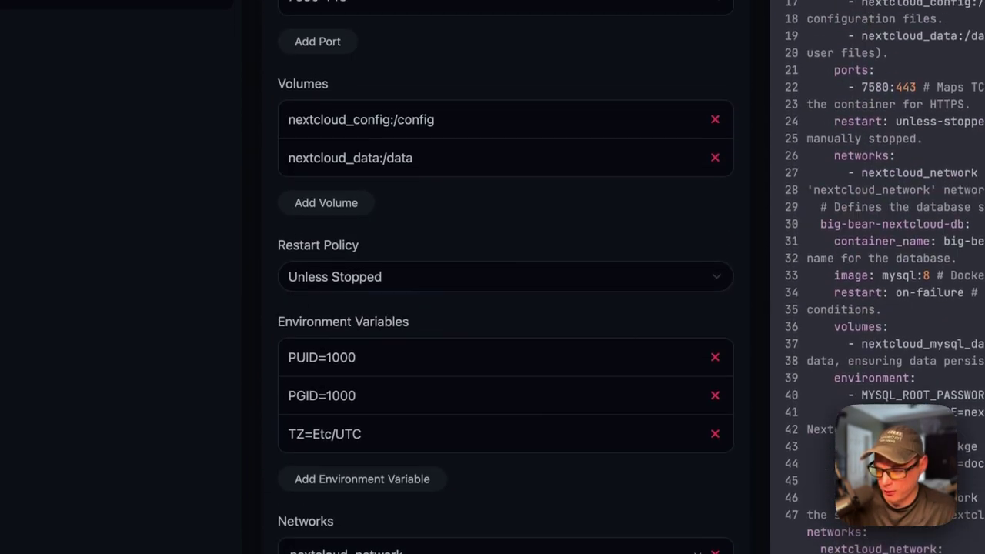
click(322, 226)
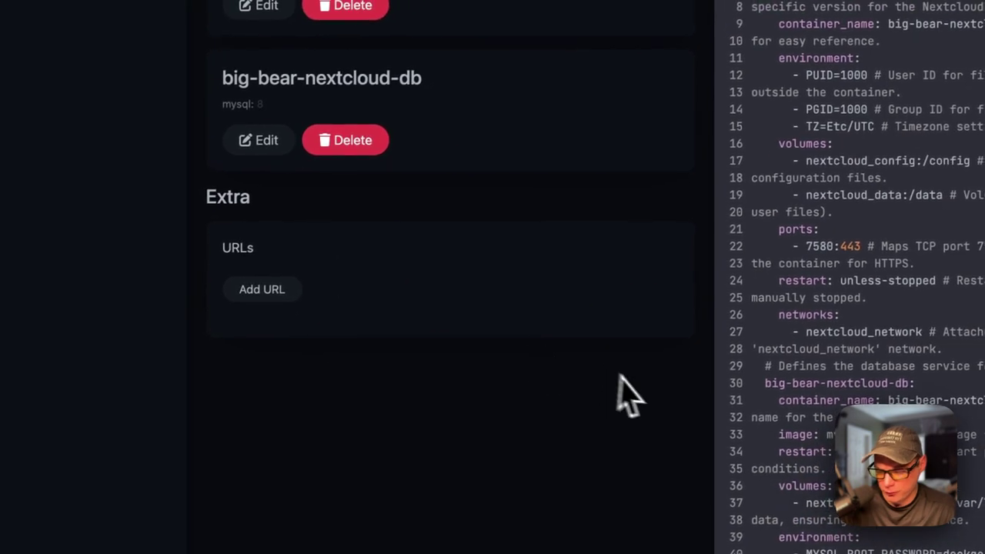
scroll(615, 395, down, 10)
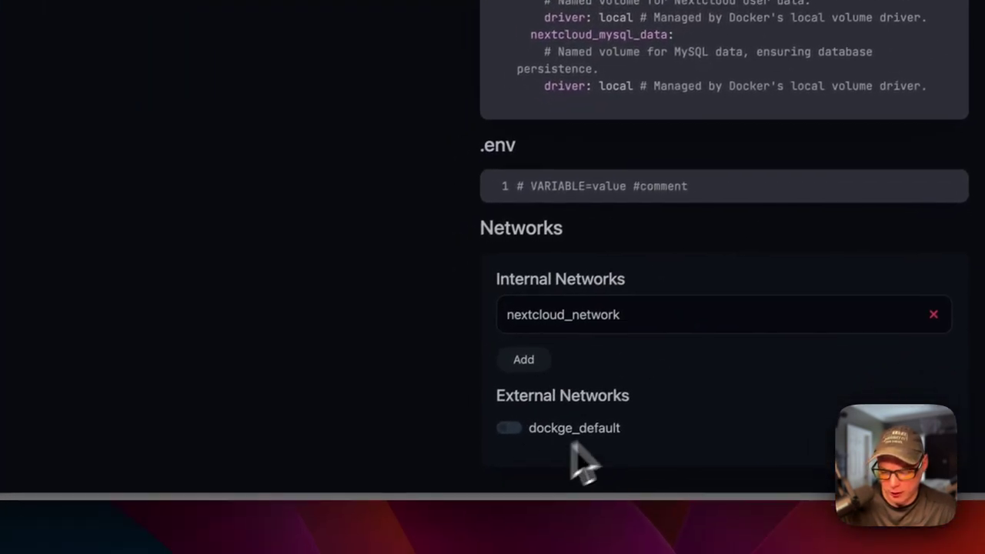
scroll(451, 297, up, 15)
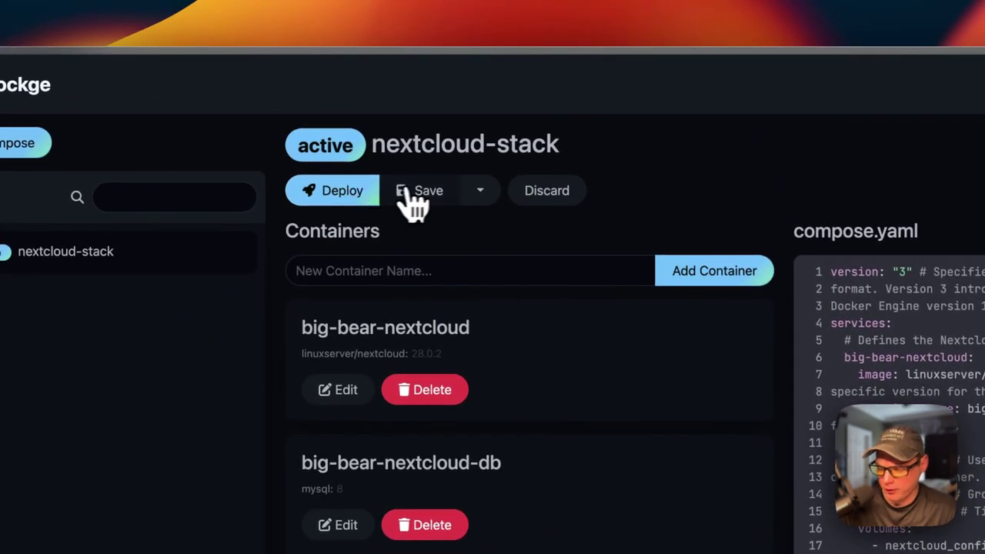
- Discard the unsaved stack edits after checking the extra Save options
click(480, 192)
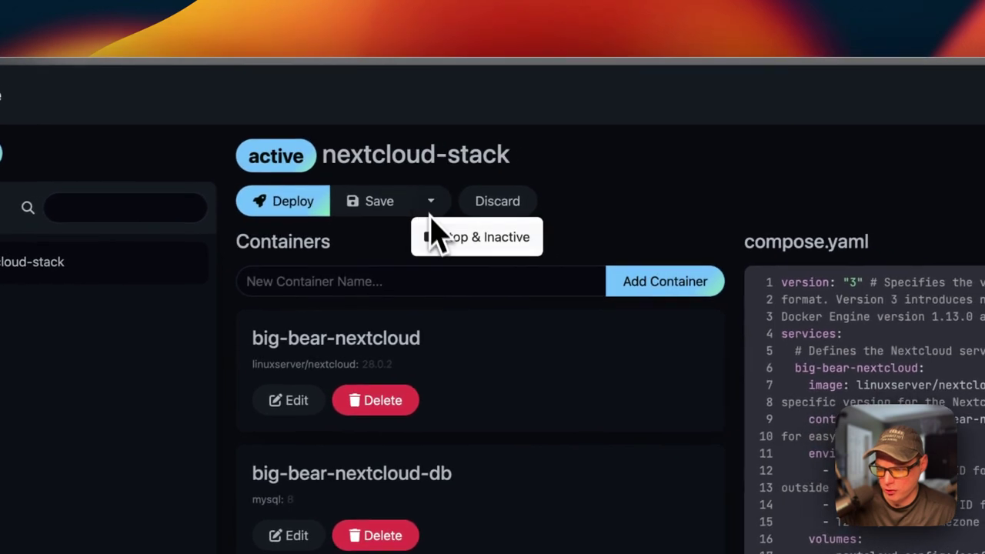
click(532, 251)
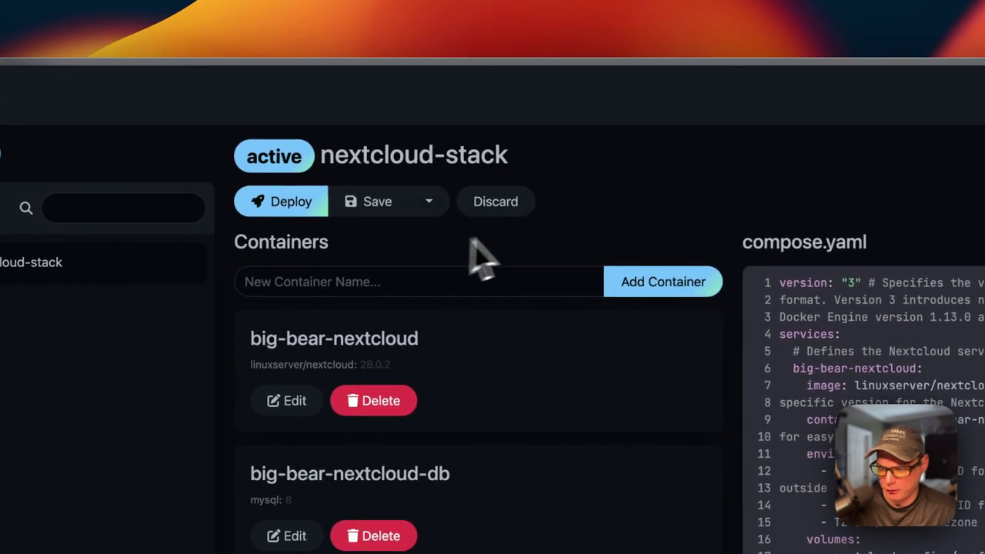
click(497, 206)
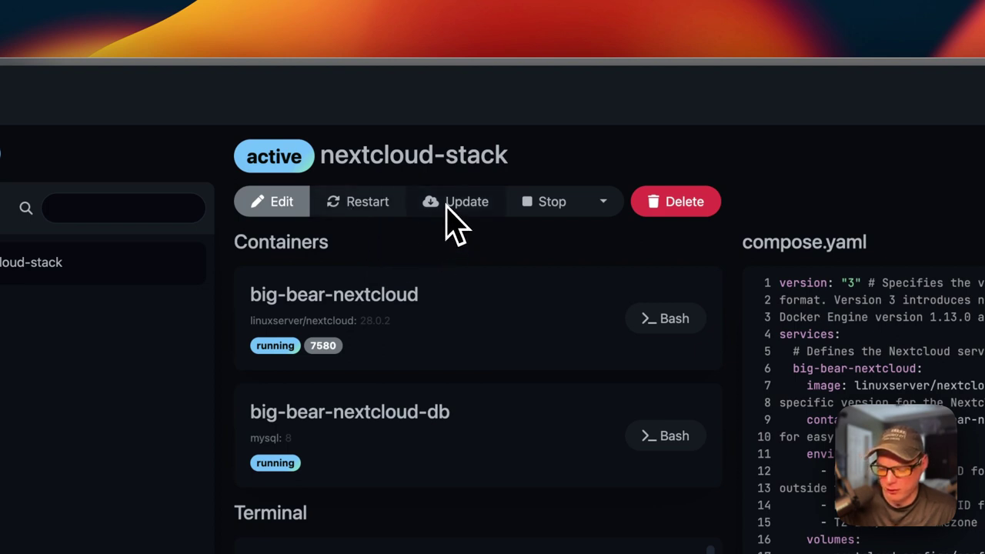
- Check the stack's additional Stop options without choosing any
scroll(569, 234, right, 2)
click(547, 204)
click(566, 269)
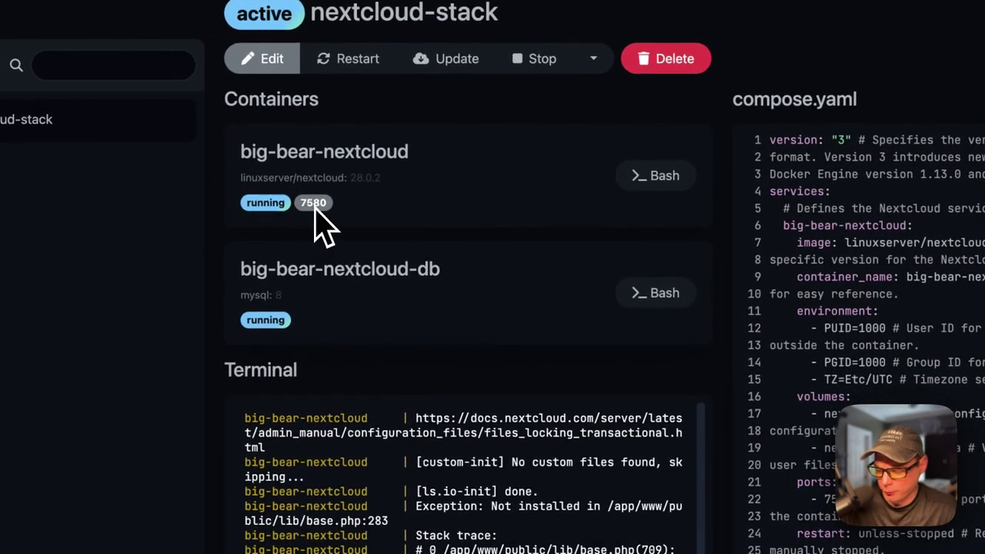
- Run ls twice in a Bash shell on big-bear-nextcloud, then go back to nextcloud-stack
click(655, 177)
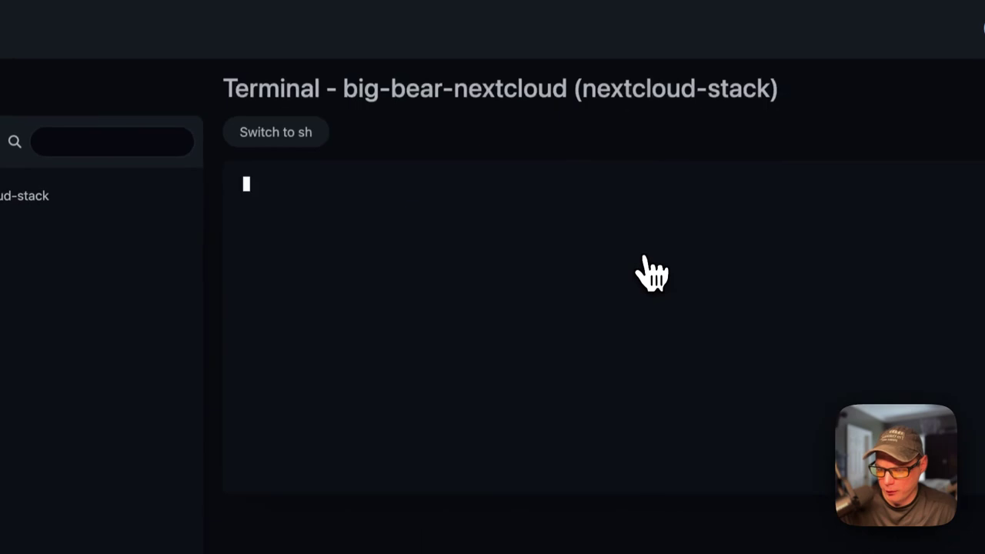
text(ls)
key(Return)
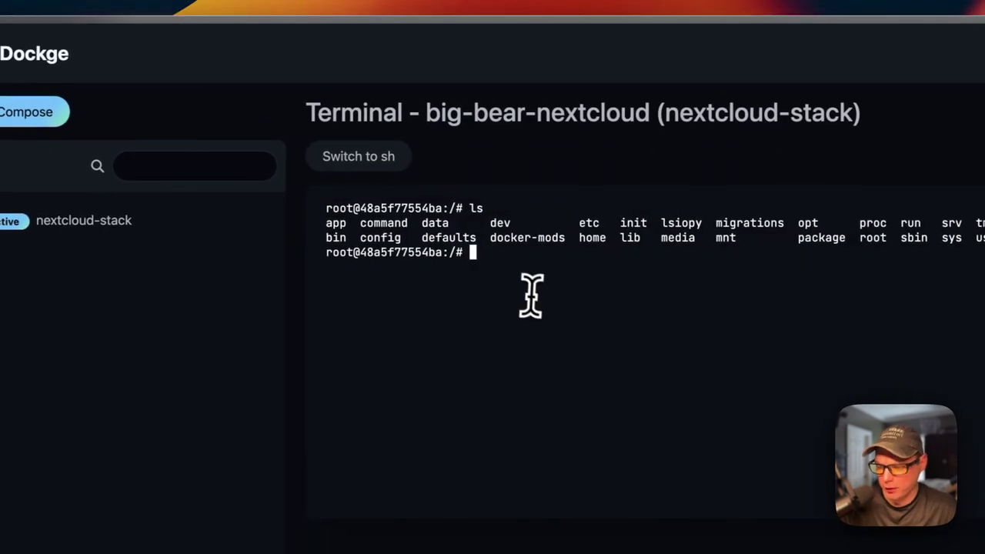
text(ls)
key(Return)
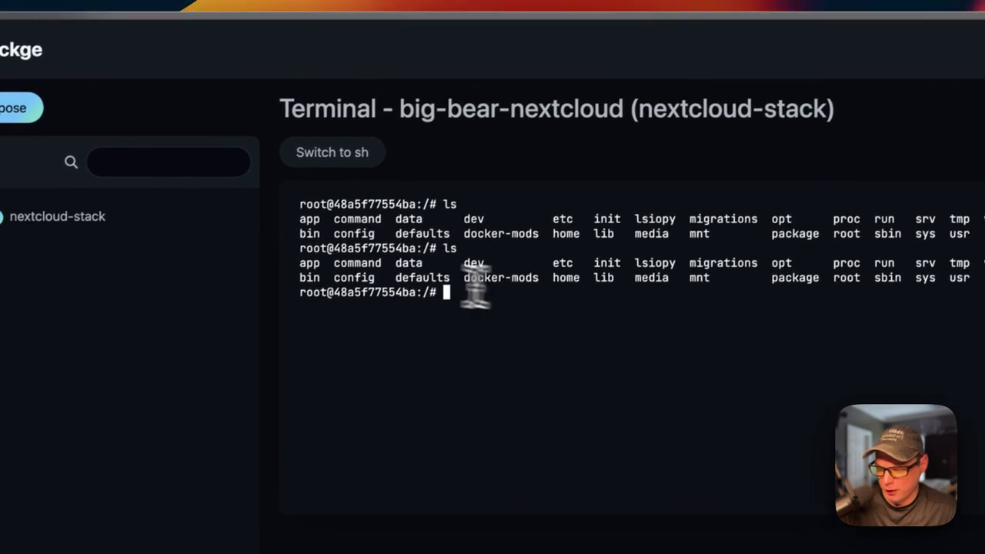
click(196, 233)
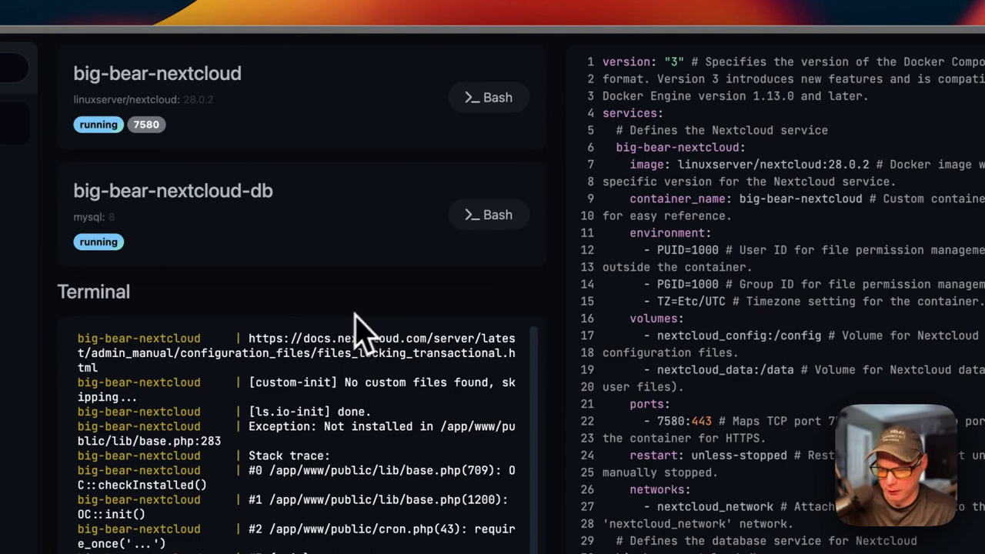
- Inspect big-bear-nextcloud-db's MySQL root password, database nextcloud, user and password entries
scroll(508, 300, down, 1)
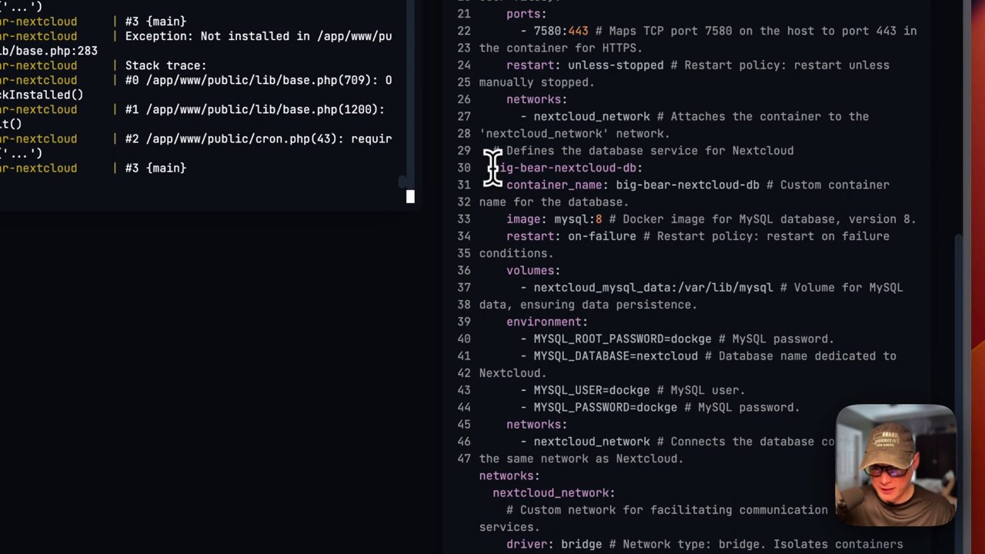
drag(570, 168, 637, 165)
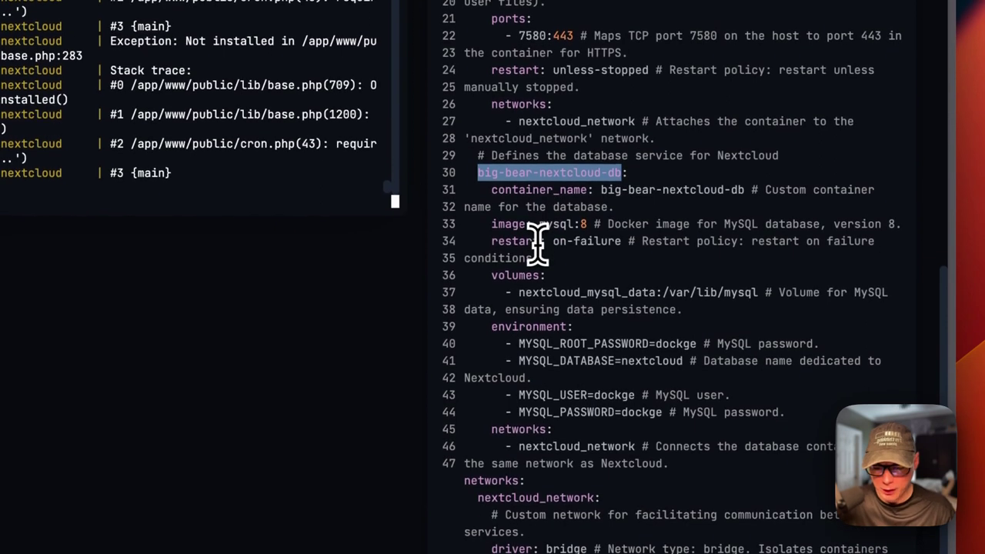
double_click(527, 360)
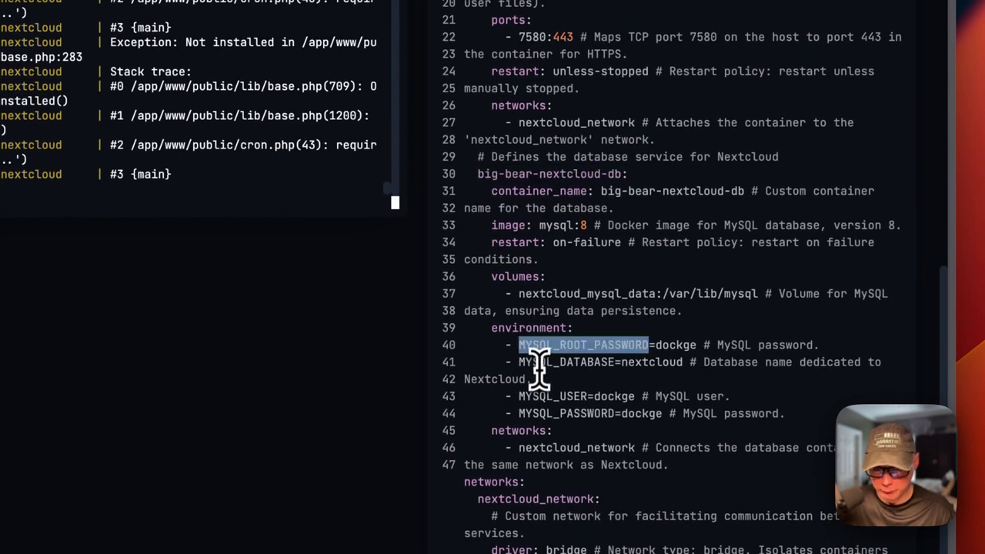
double_click(538, 364)
double_click(644, 363)
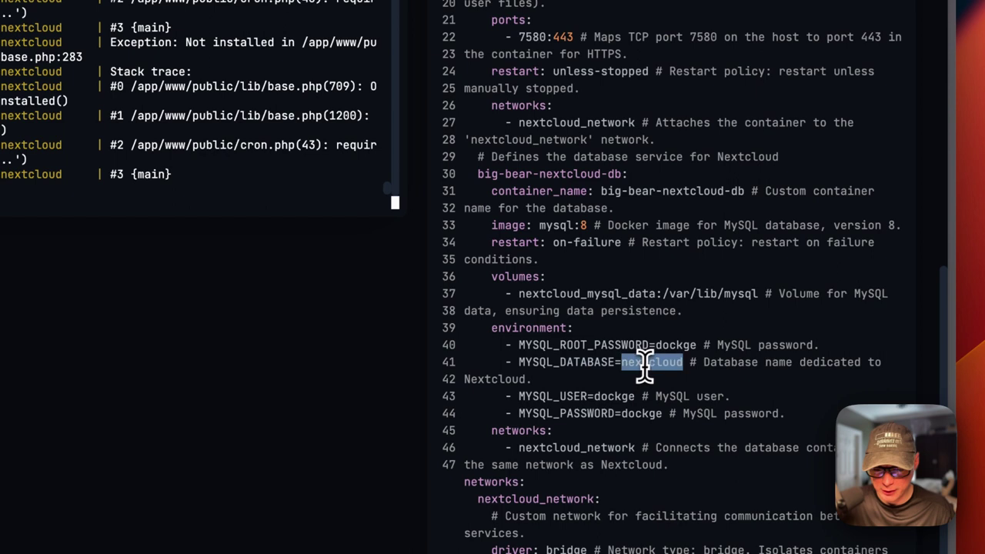
double_click(548, 396)
double_click(612, 396)
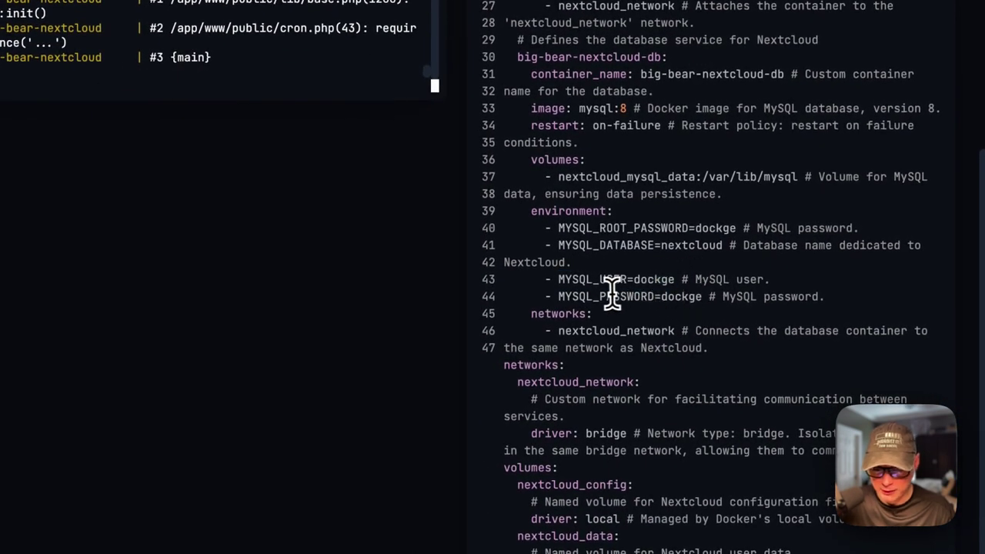
double_click(606, 297)
double_click(674, 297)
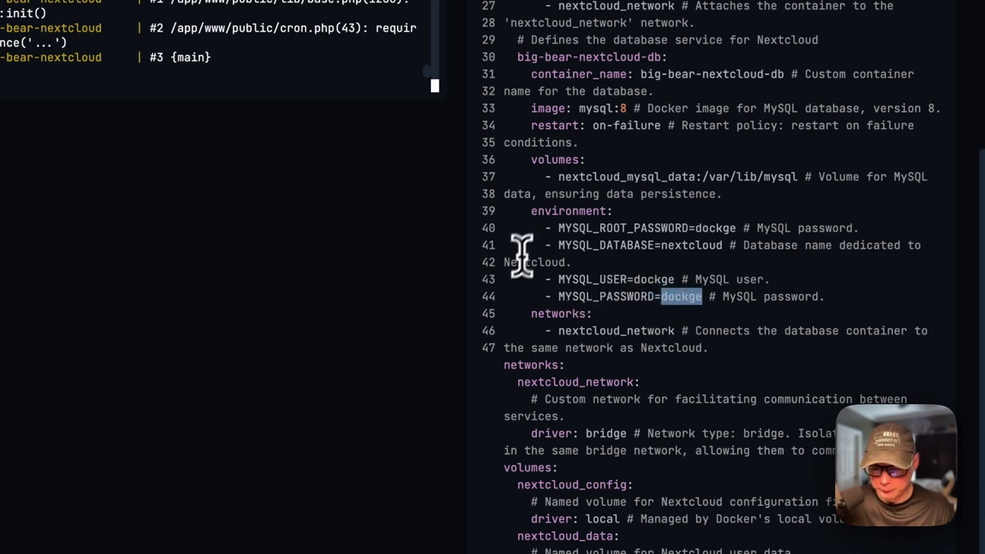
scroll(545, 250, up, 10)
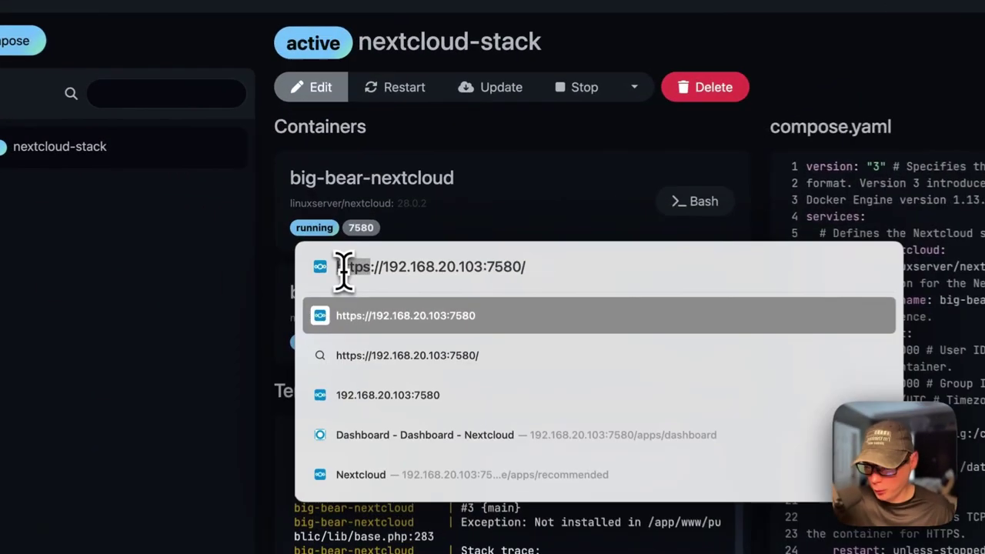
double_click(365, 221)
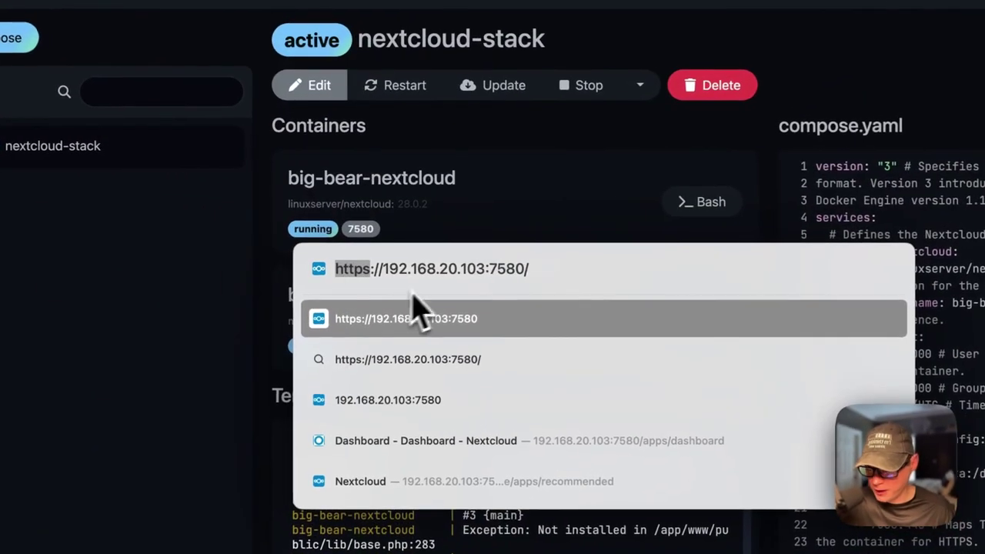
double_click(411, 269)
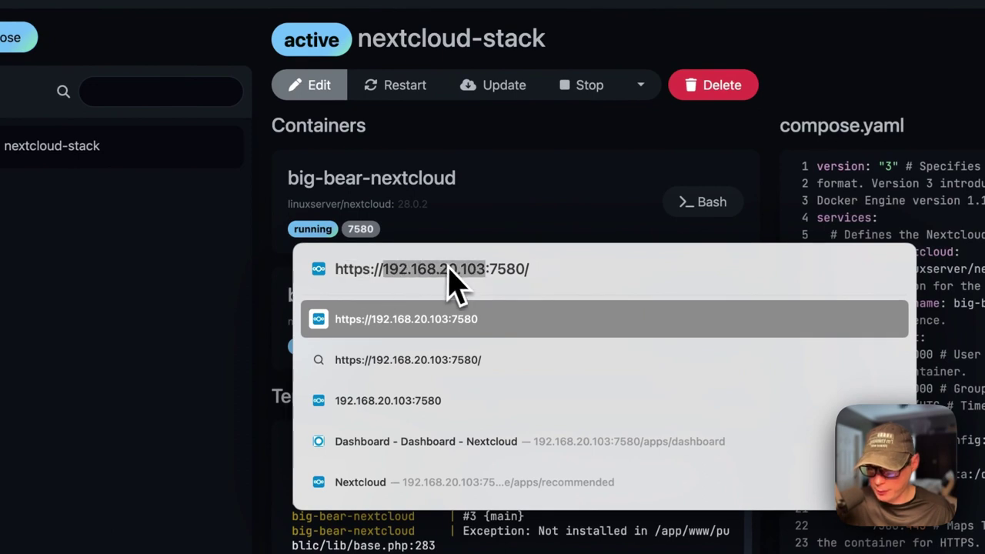
double_click(500, 269)
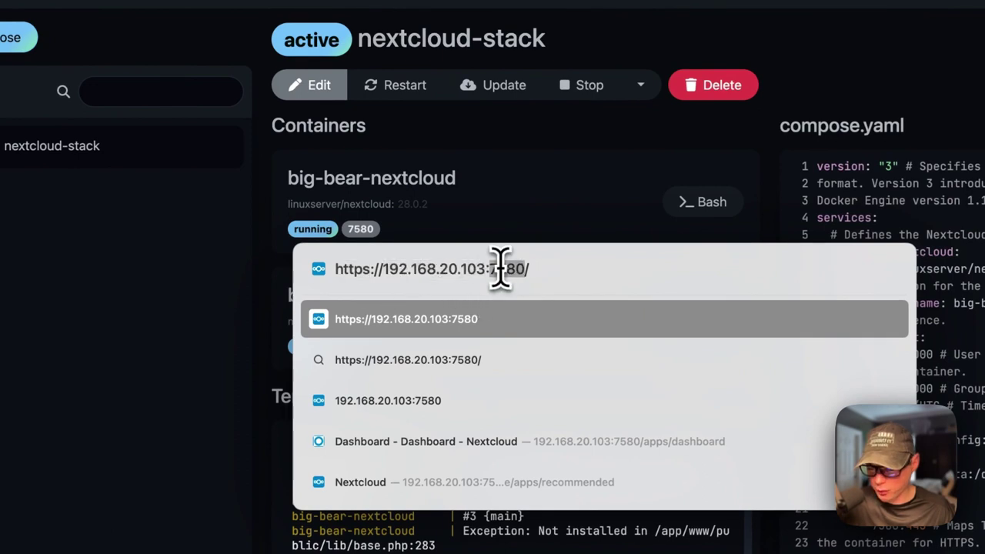
double_click(422, 268)
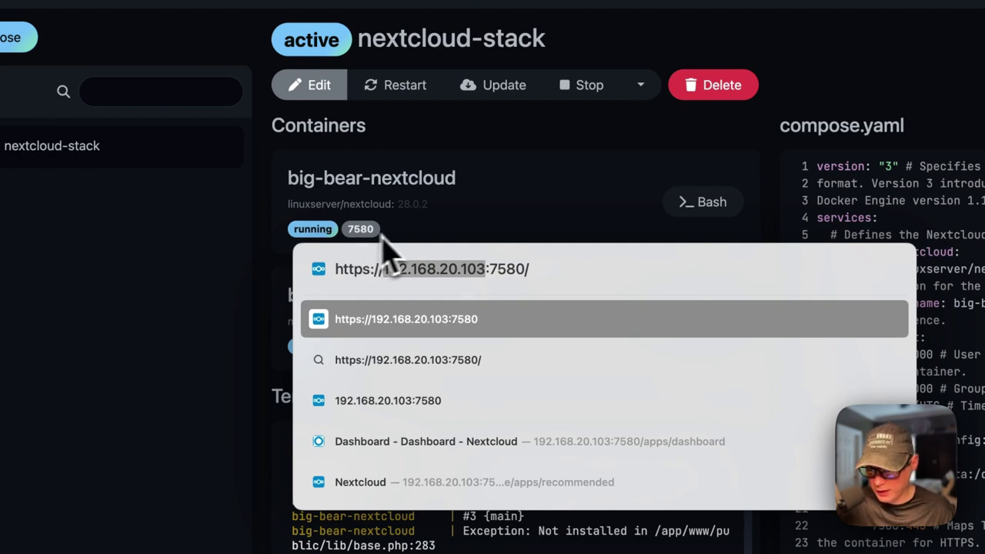
click(531, 269)
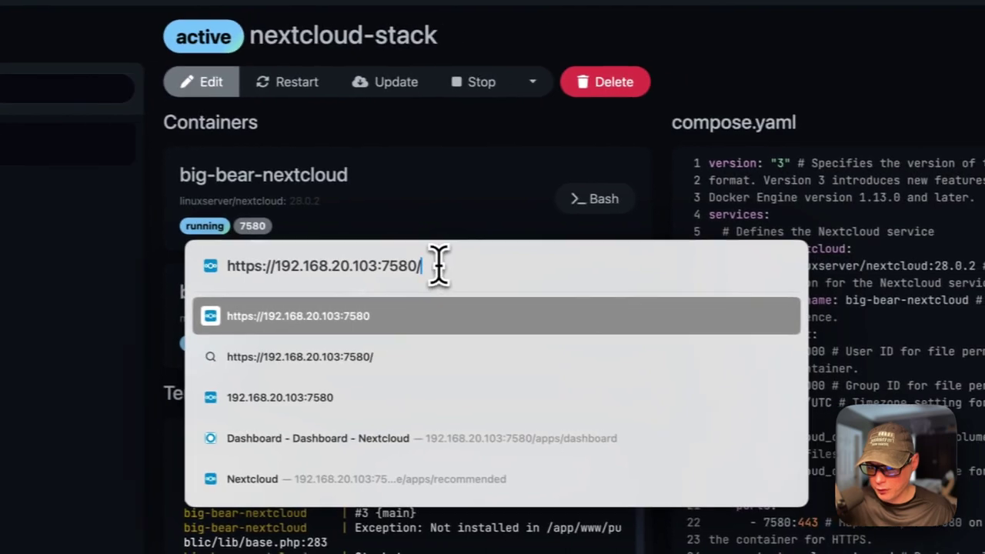
key(Return)
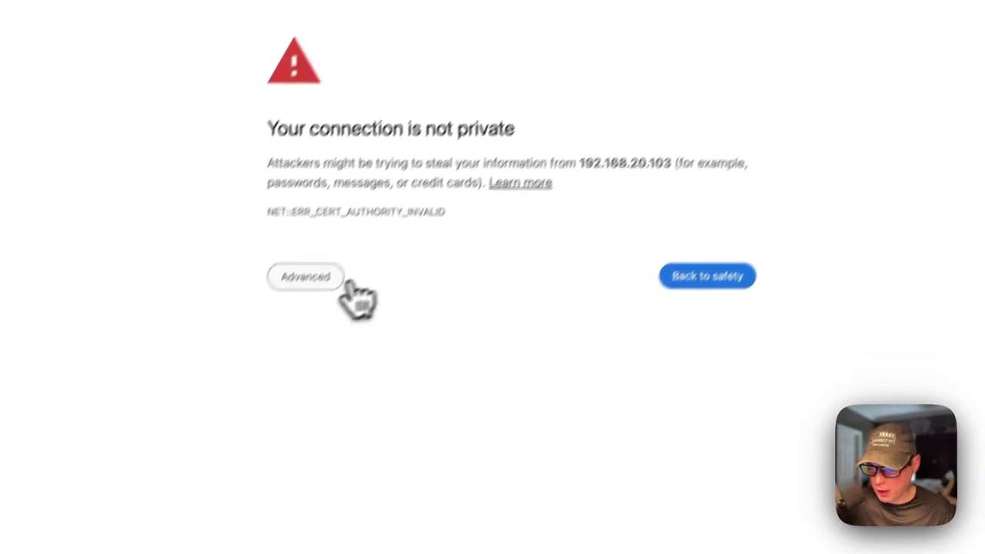
- Bypass the certificate warning and enter admin as the admin username, plus a password
click(283, 320)
click(350, 354)
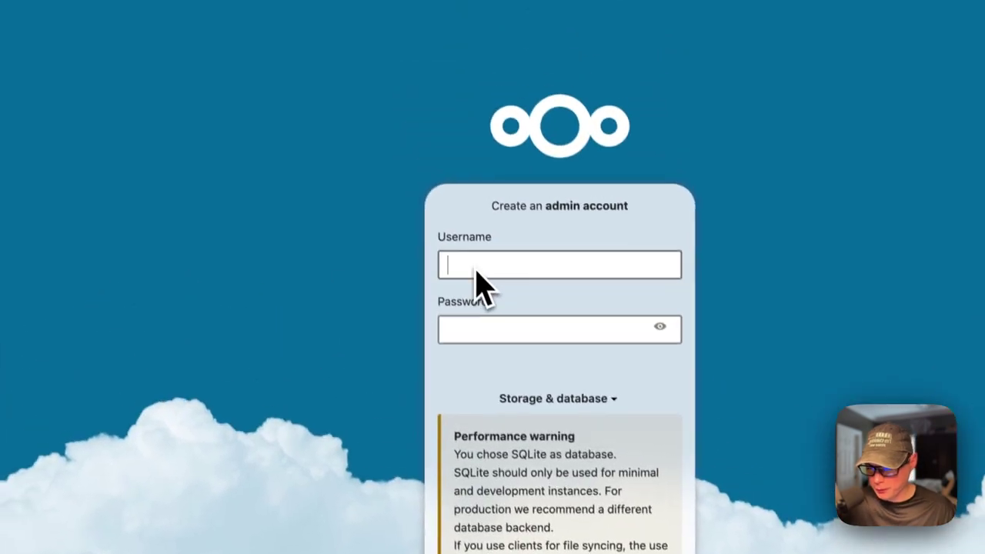
key(Tab)
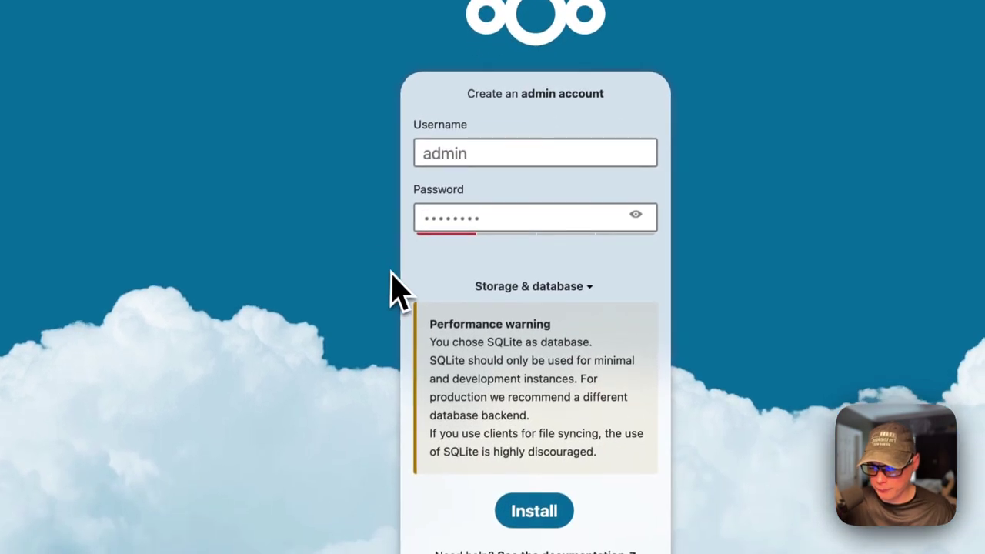
- Choose MySQL/MariaDB and enter database user, password, name nextcloud and host big-bear-nextcloud-db
click(514, 290)
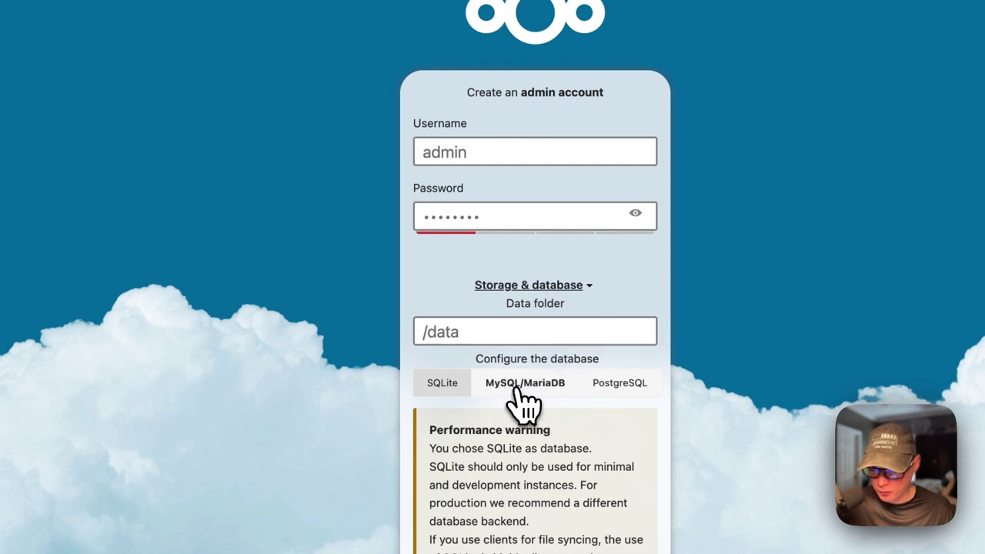
click(519, 390)
scroll(523, 403, down, 3)
click(466, 316)
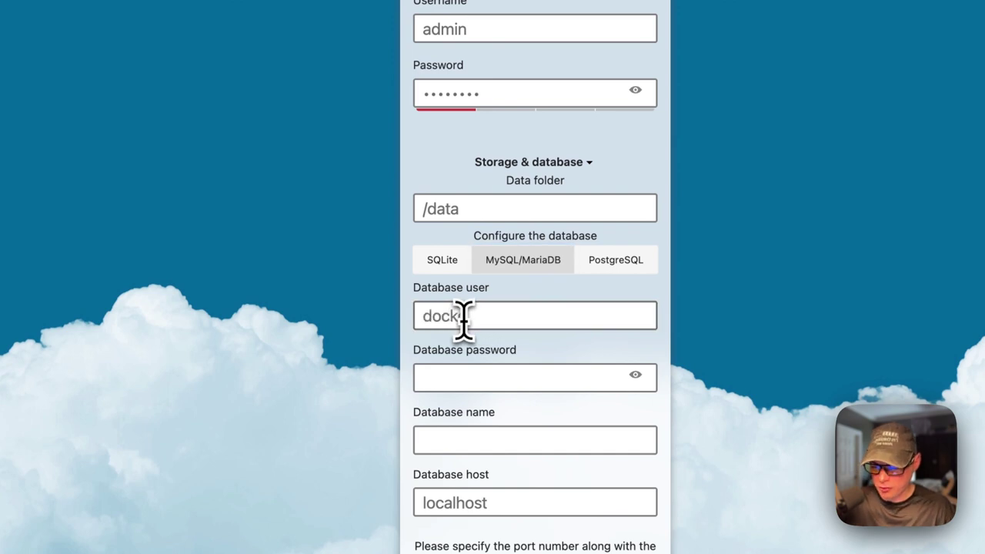
click(453, 377)
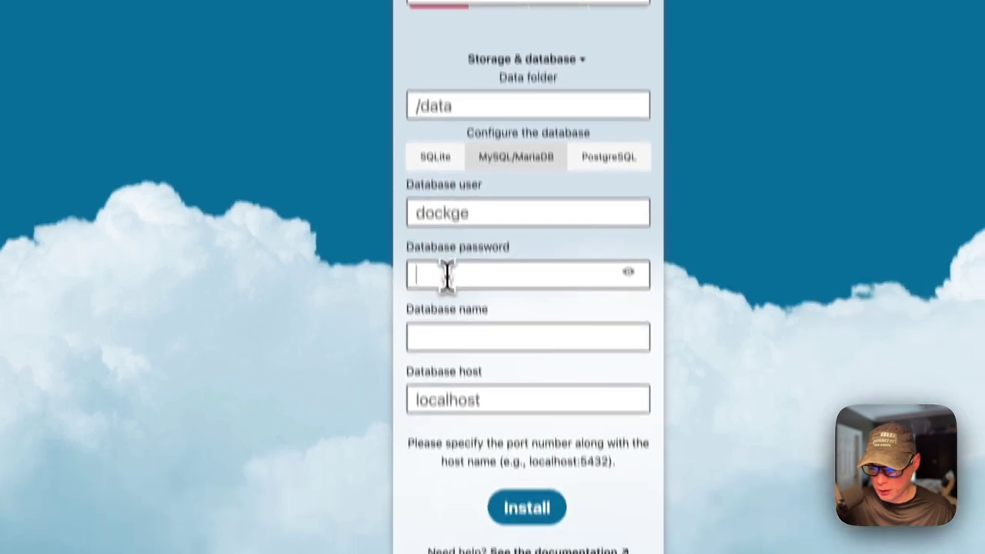
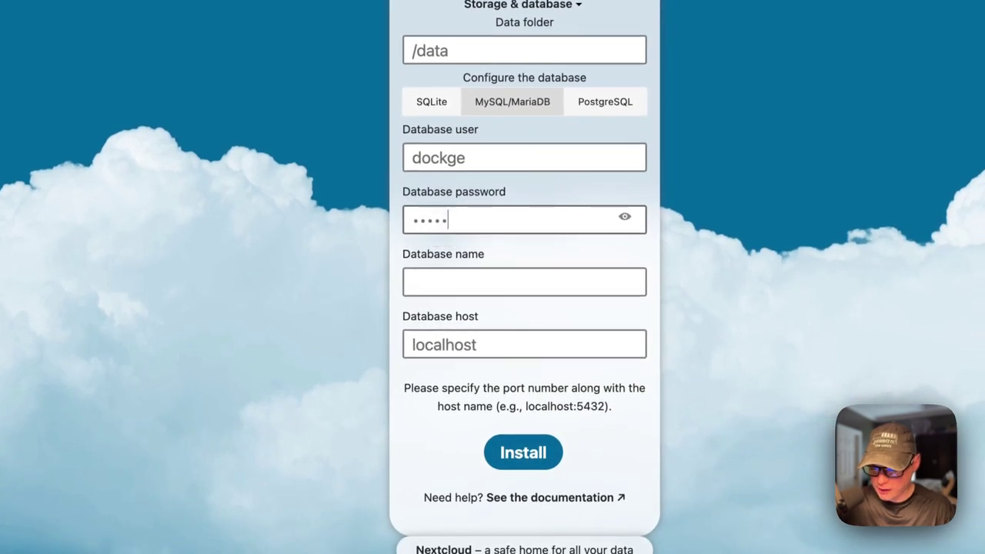
click(623, 217)
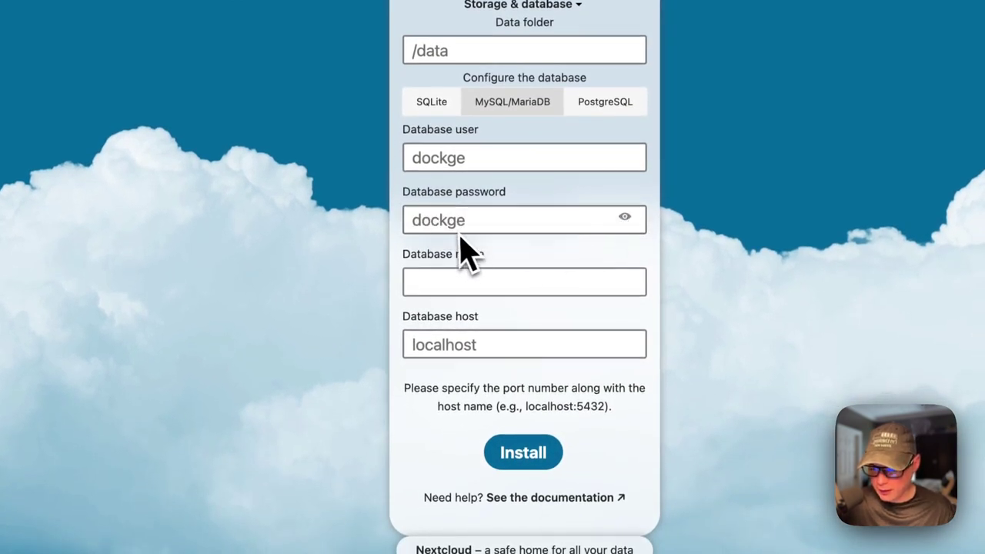
click(452, 280)
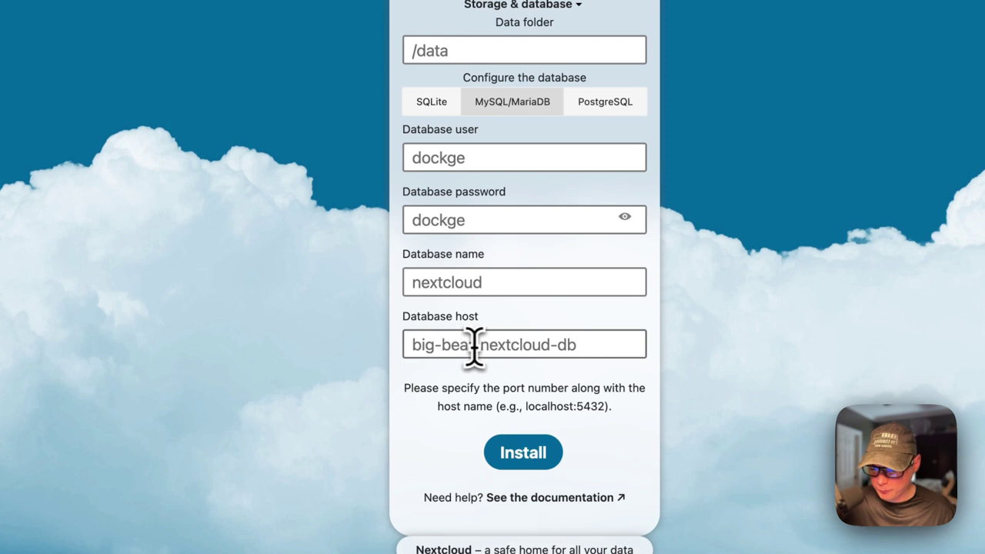
scroll(473, 345, right, 2)
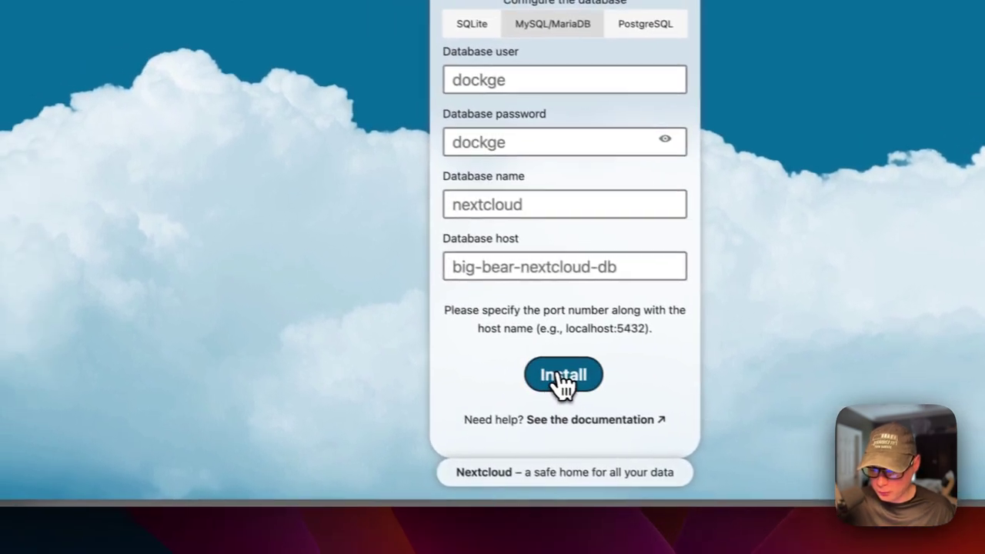
- Install Nextcloud, skip the recommended apps and close the welcome tour
click(504, 383)
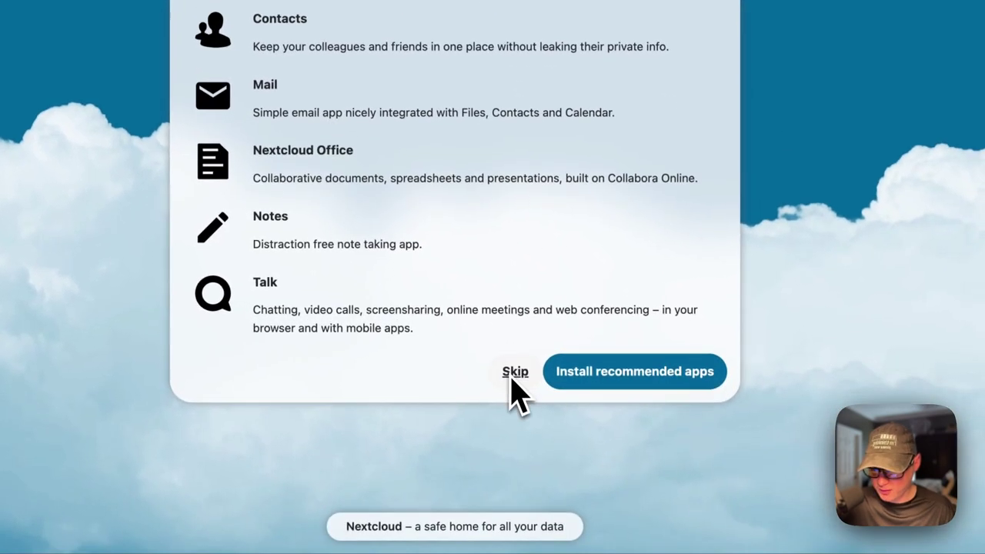
click(515, 373)
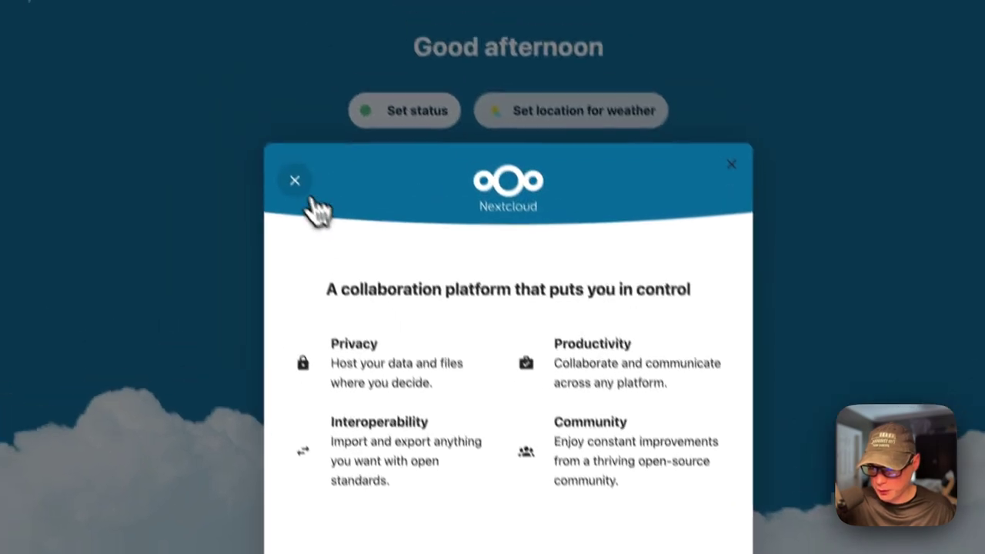
click(222, 83)
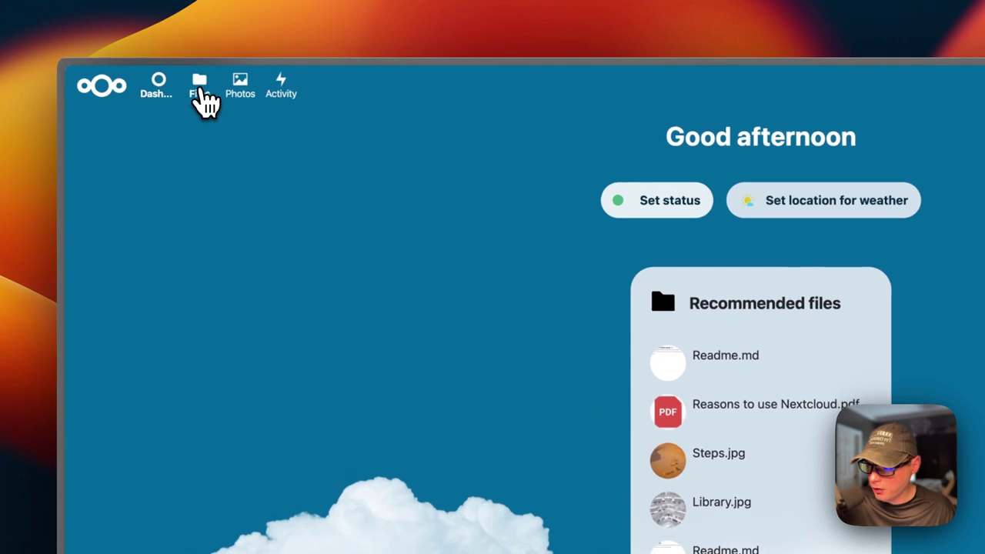
- Preview and close Example.md and Nextcloud flyer.pdf in the Documents folder
click(205, 100)
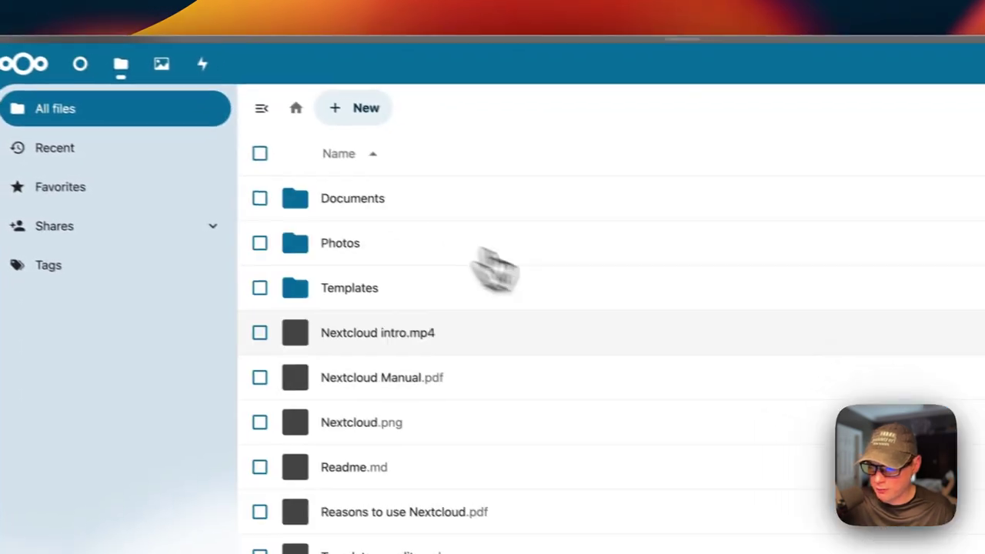
click(299, 358)
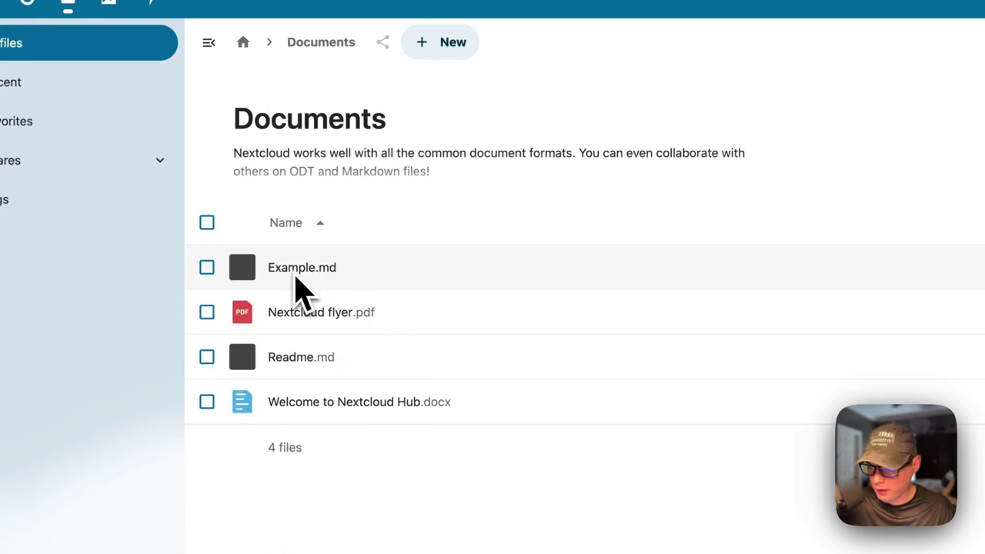
click(295, 277)
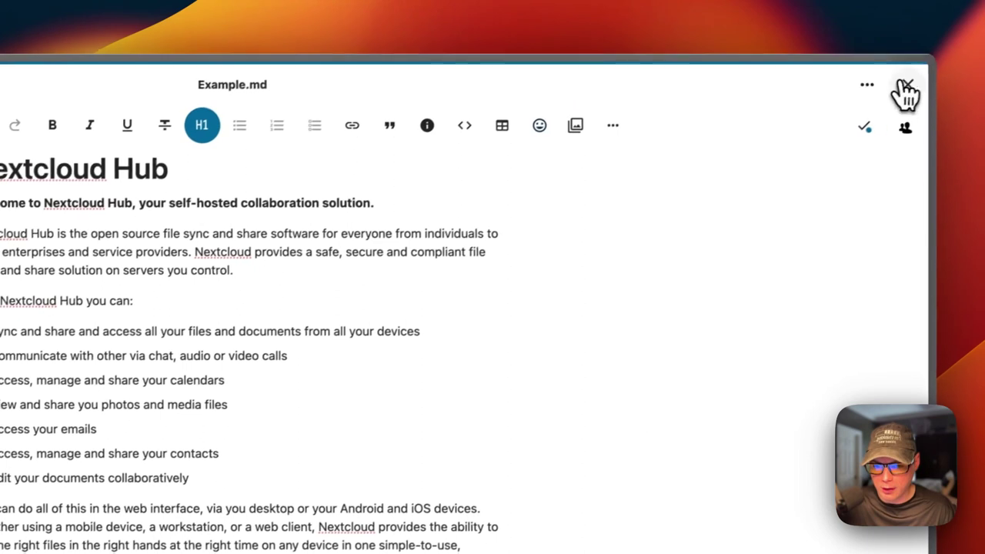
click(905, 84)
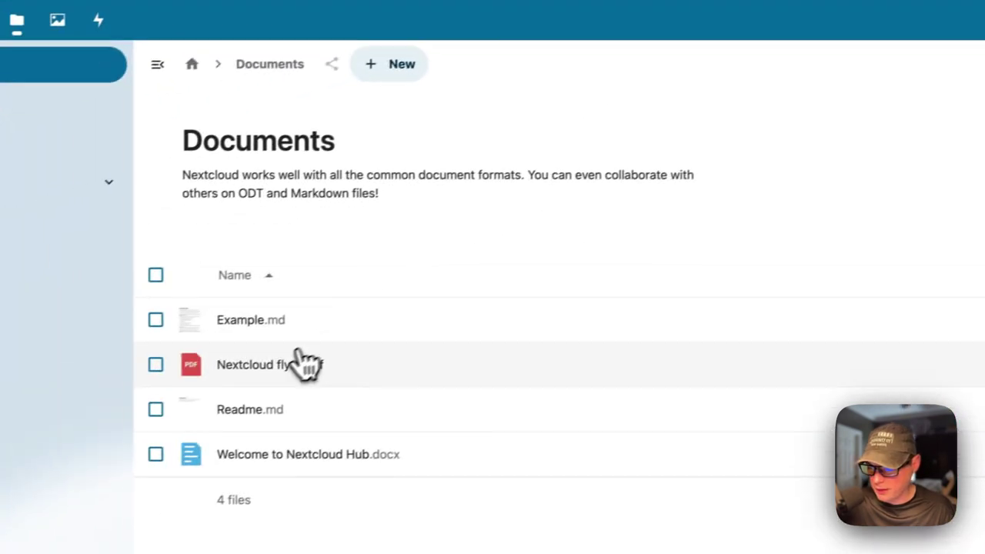
click(304, 362)
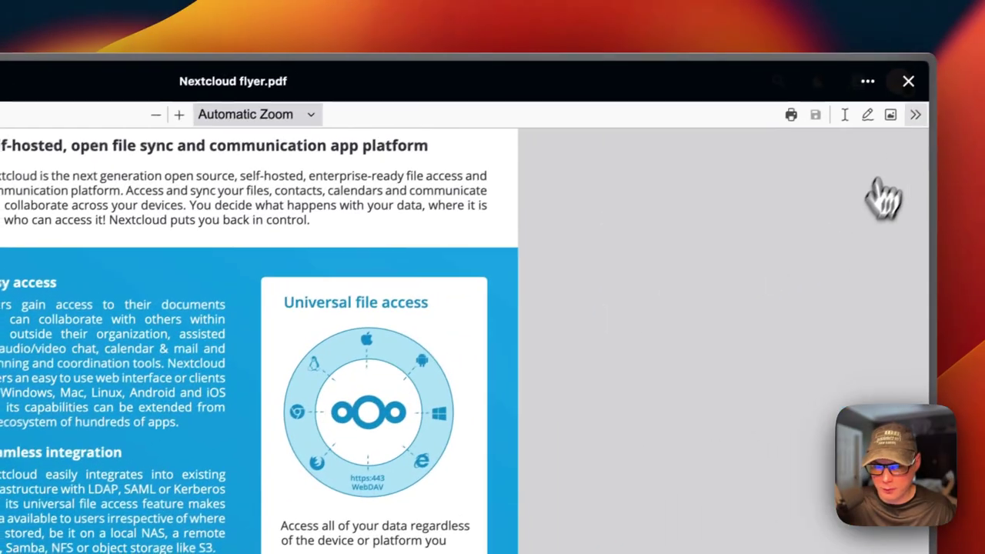
click(908, 81)
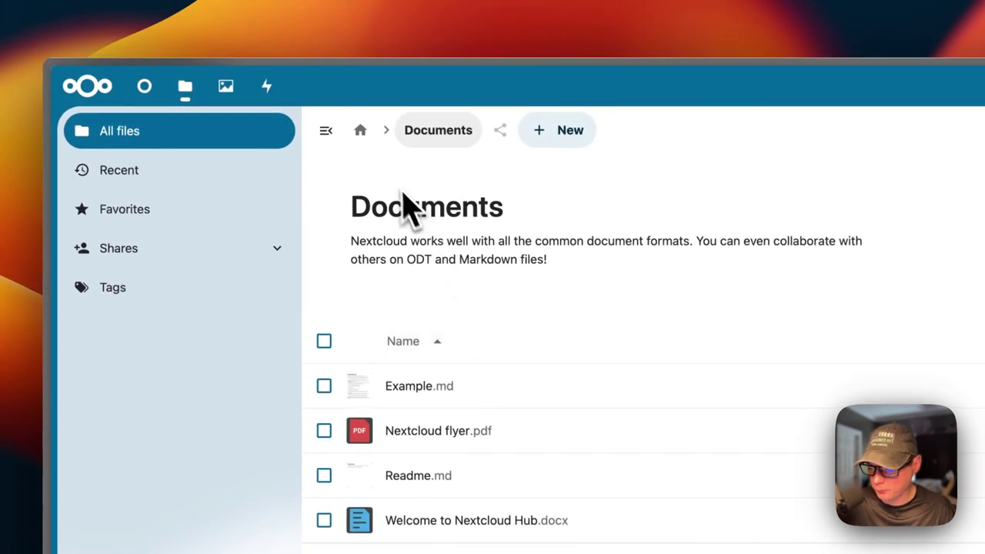
- Back at the top folder, view Nextcloud.png, then open and close the Files settings
click(360, 135)
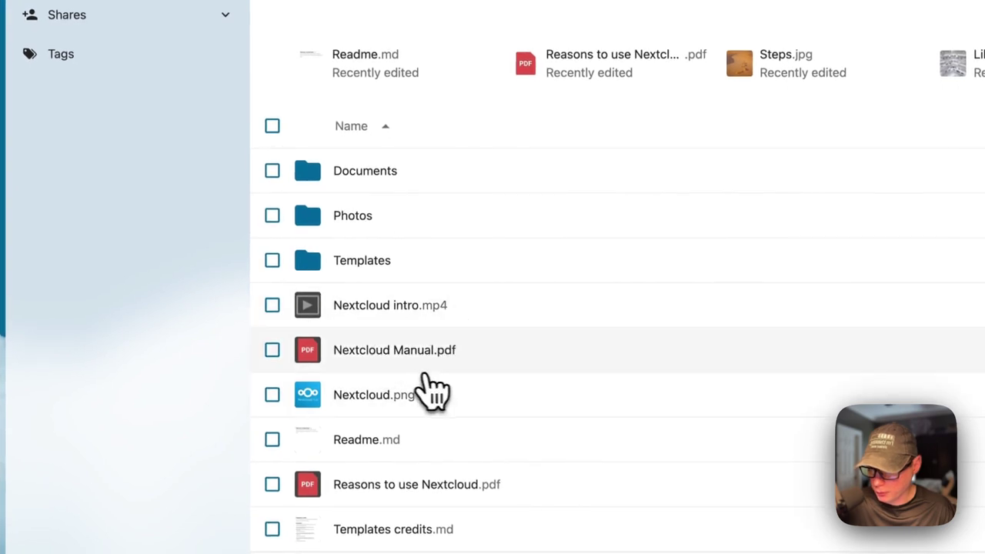
click(345, 382)
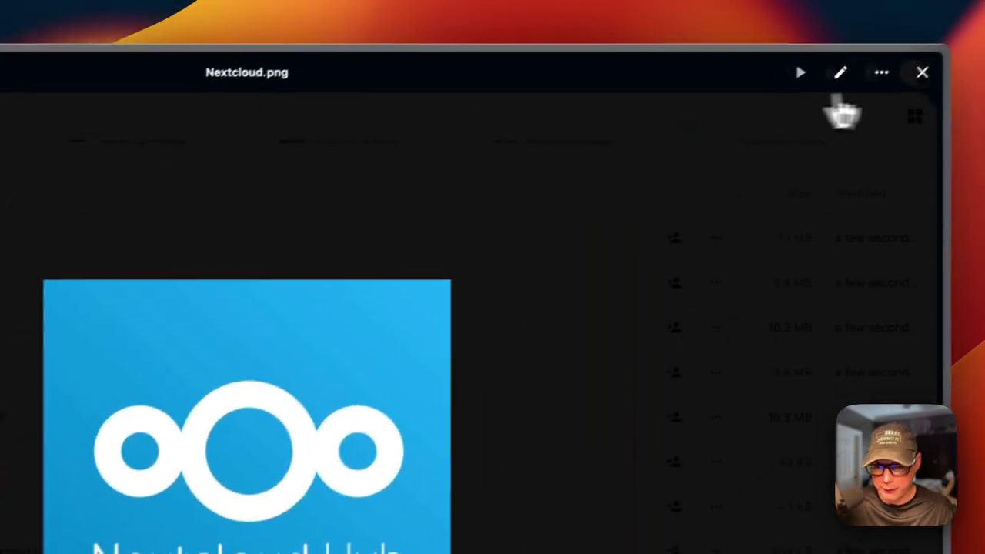
click(922, 73)
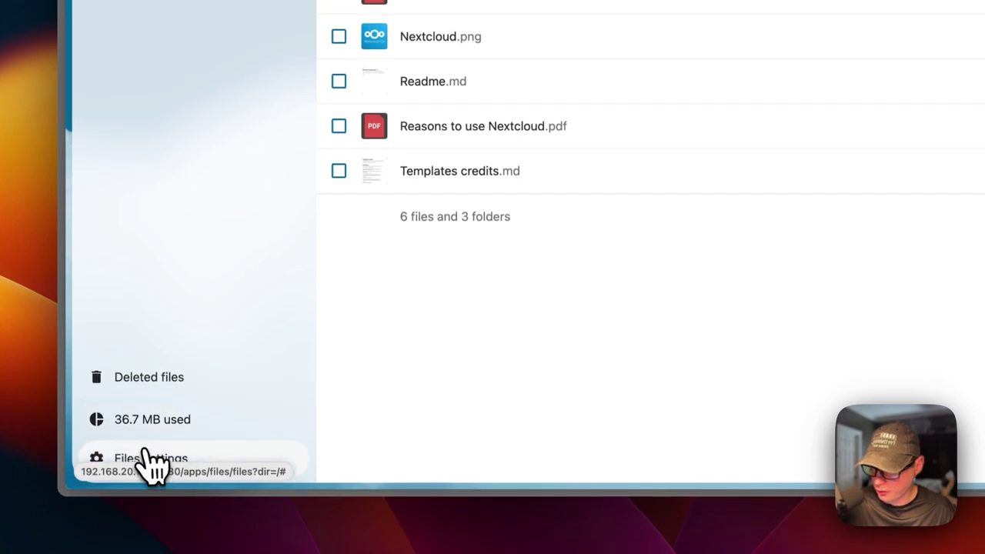
click(154, 459)
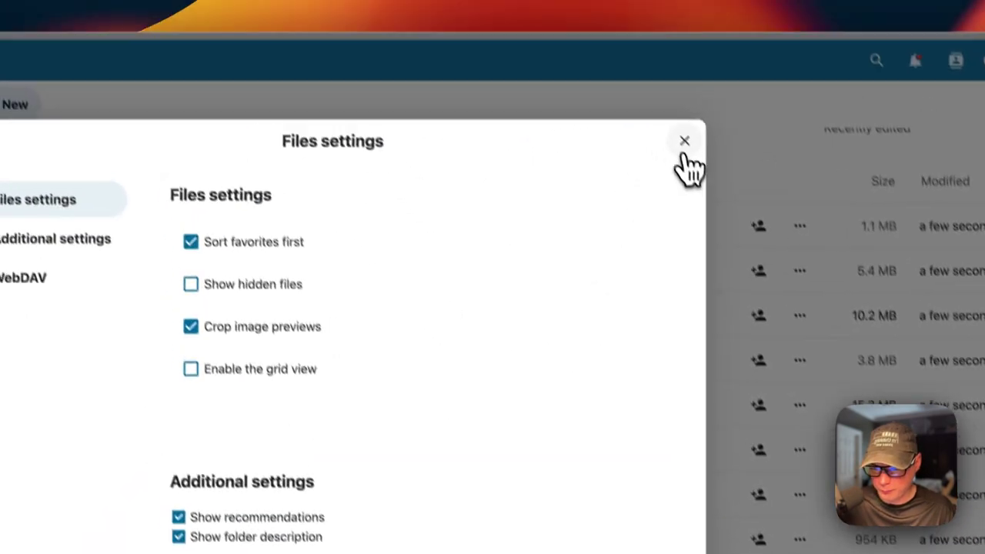
click(682, 1)
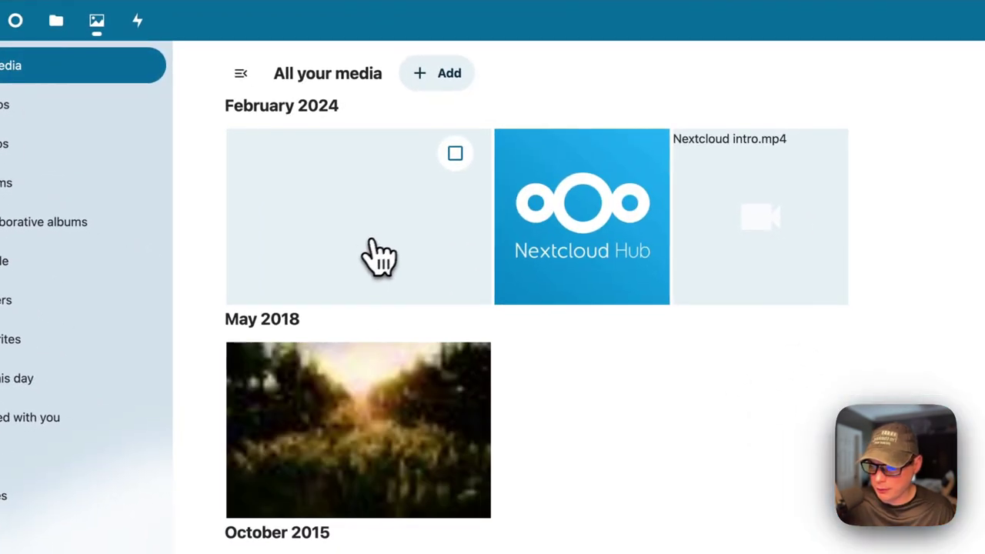
click(375, 254)
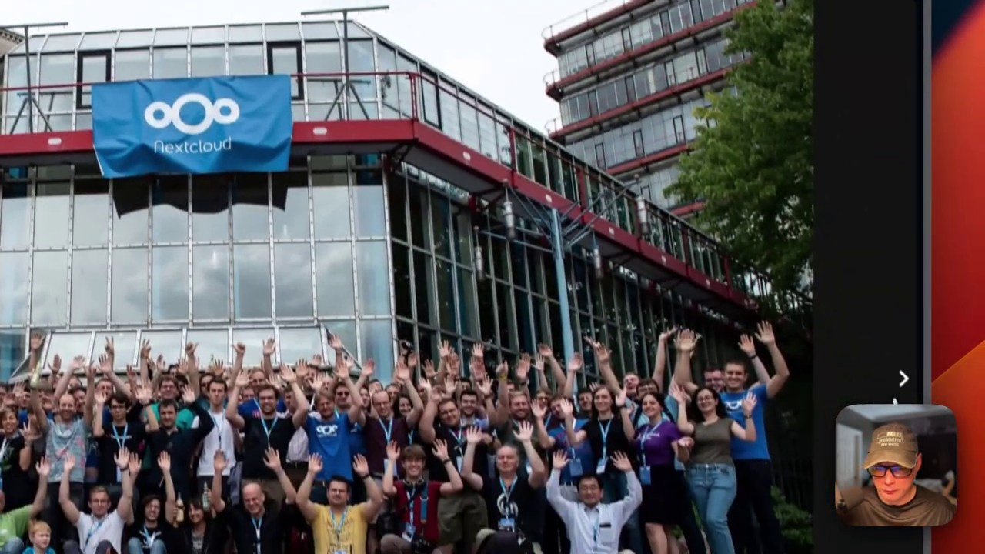
click(899, 378)
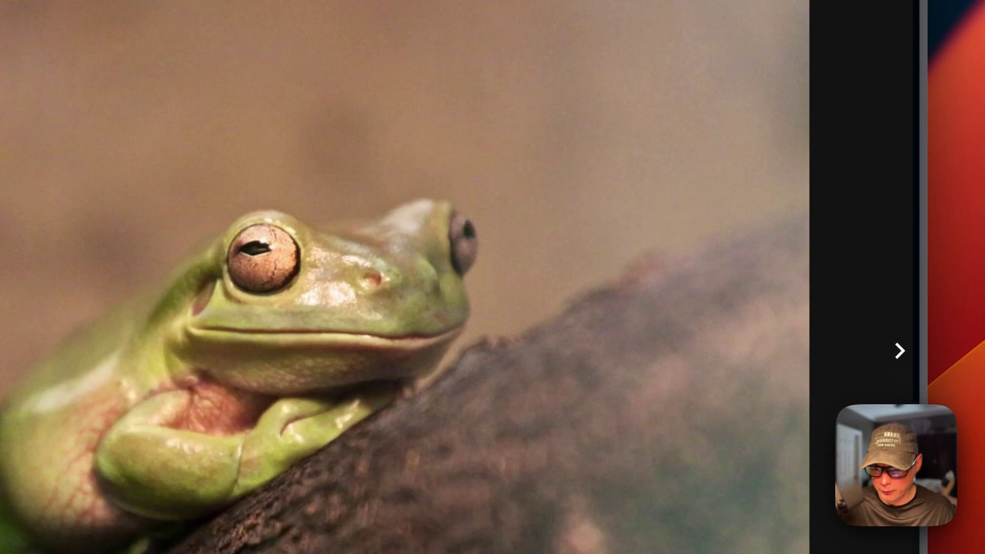
click(899, 351)
click(899, 351)
click(899, 351)
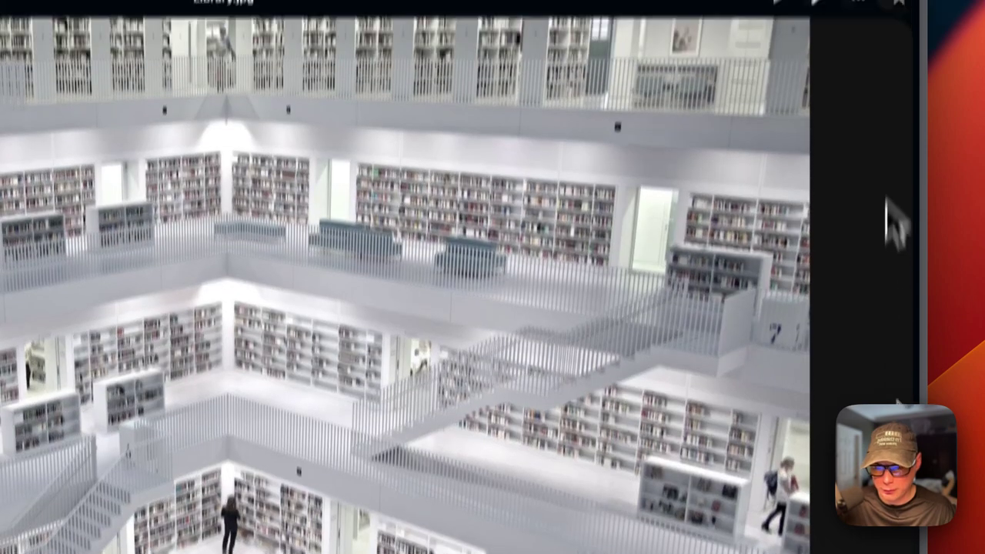
click(899, 3)
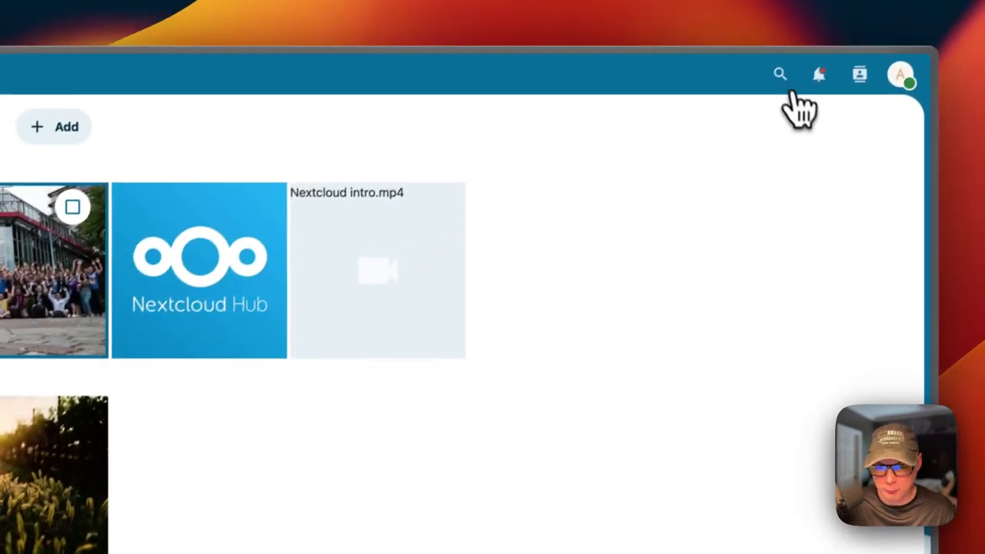
- Check and dismiss the unified search and notifications, then bring up the account menu
click(768, 86)
click(504, 360)
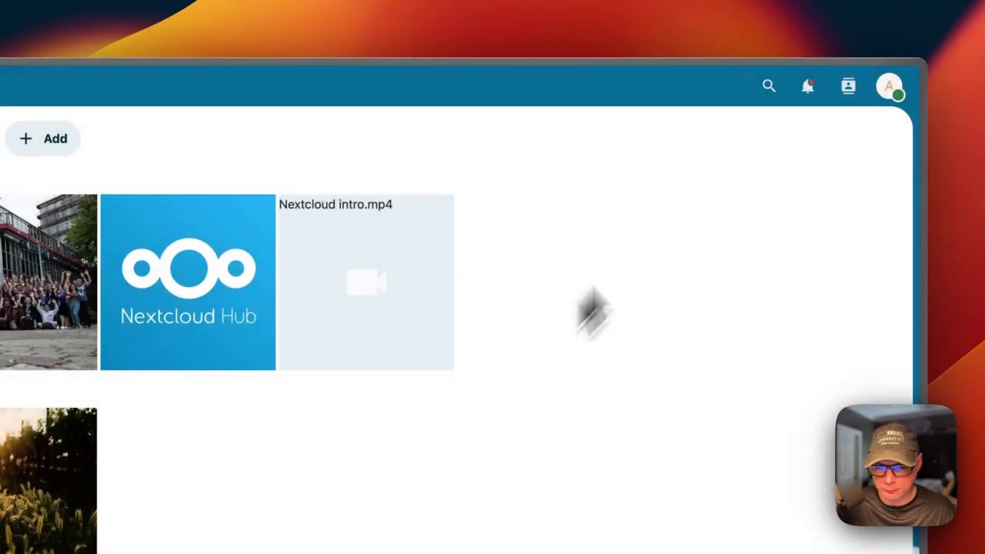
click(804, 91)
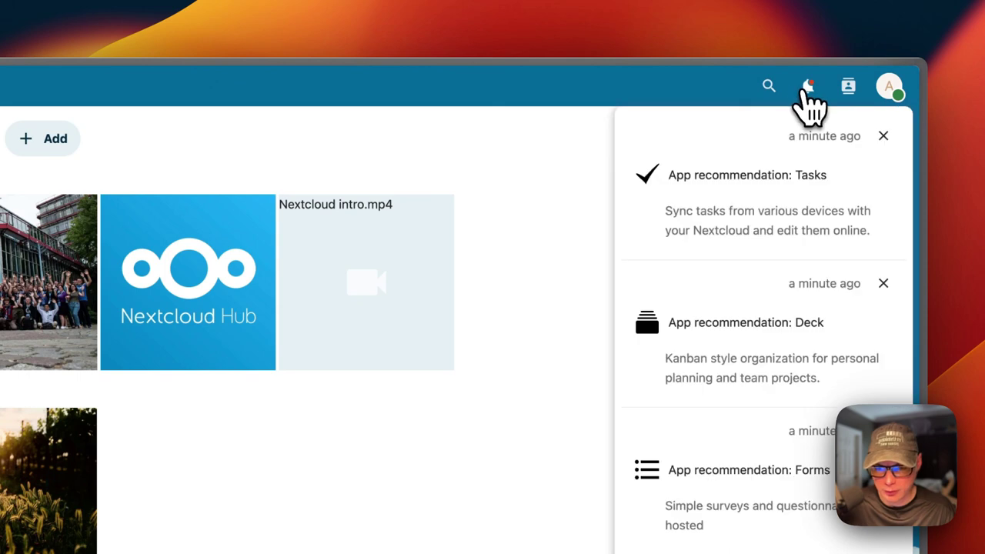
click(539, 288)
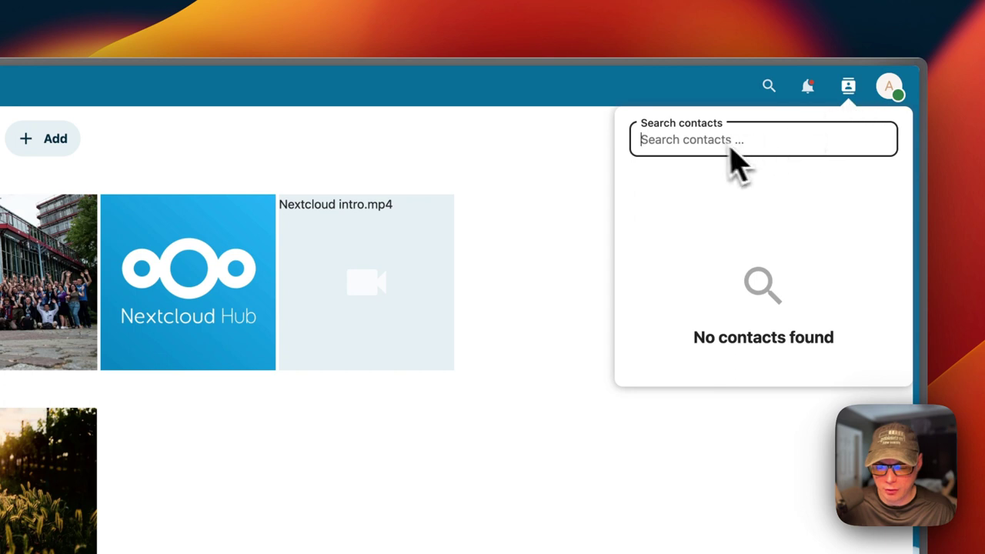
click(893, 90)
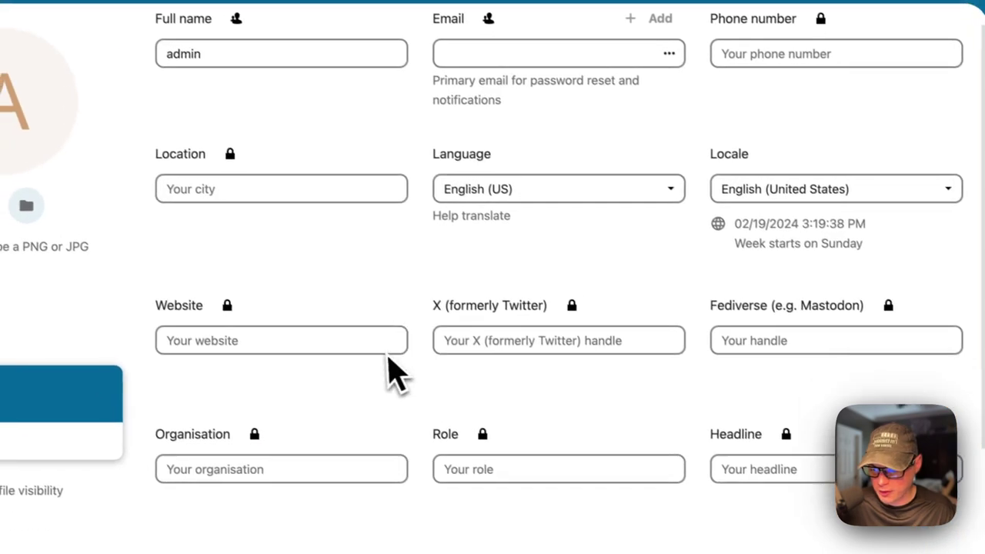
- Open Administration settings and review the Overview's setup warnings (20 log errors) and version Nextcloud Hub 7 (28.0.2)
scroll(391, 374, down, 10)
scroll(393, 377, up, 10)
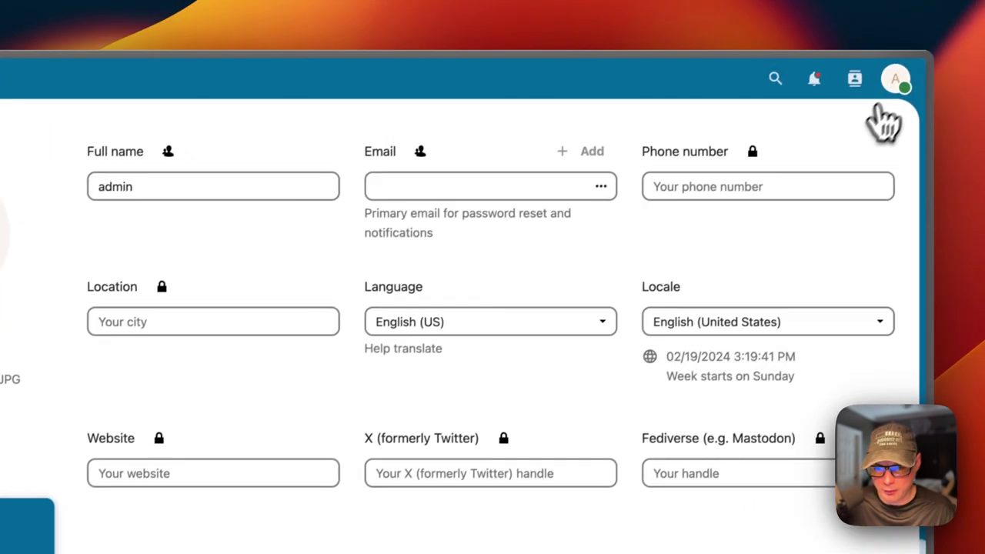
click(974, 3)
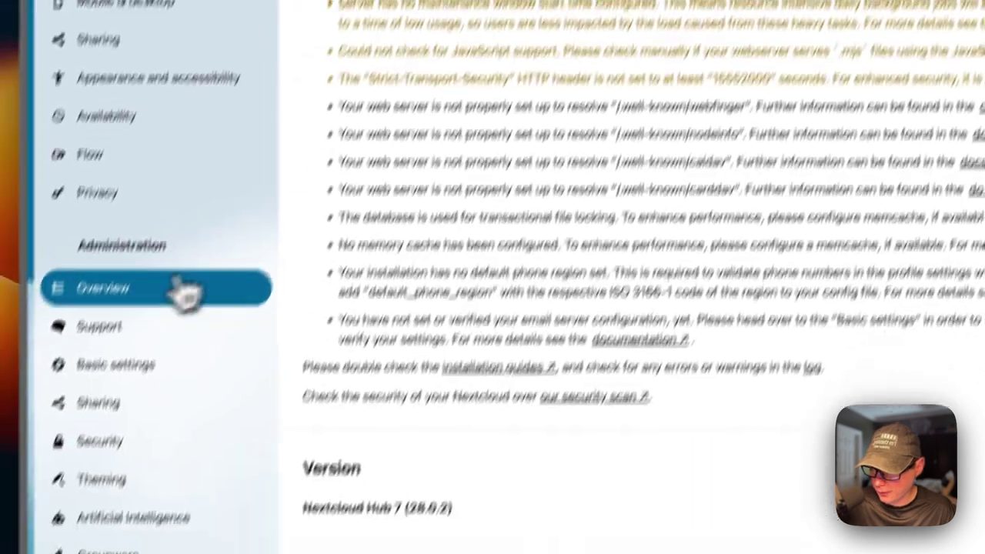
scroll(116, 423, down, 3)
scroll(165, 235, down, 3)
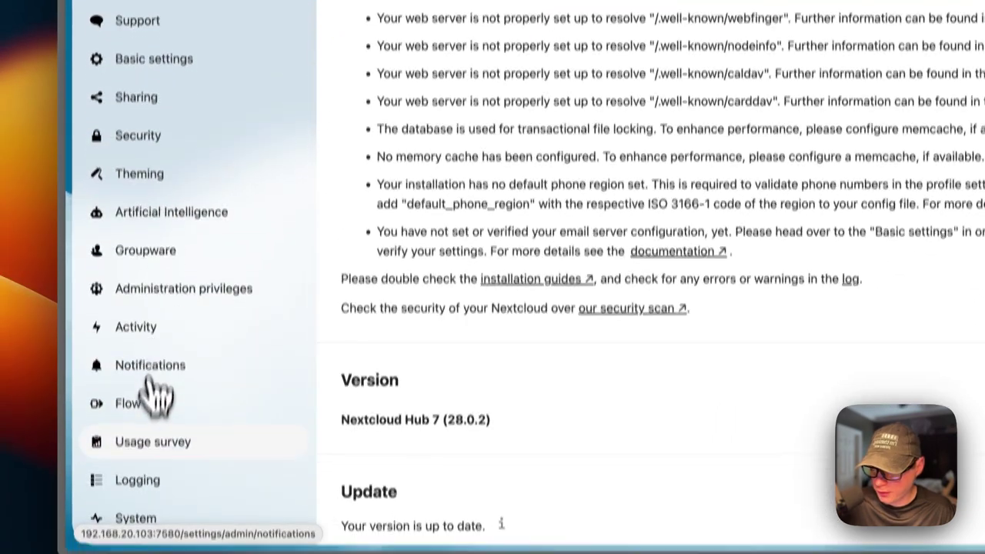
scroll(143, 275, up, 10)
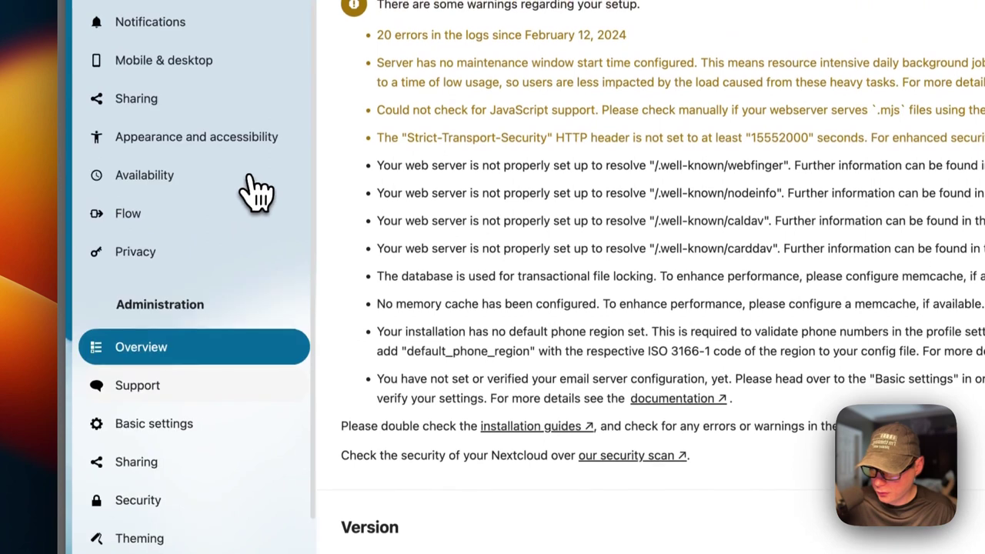